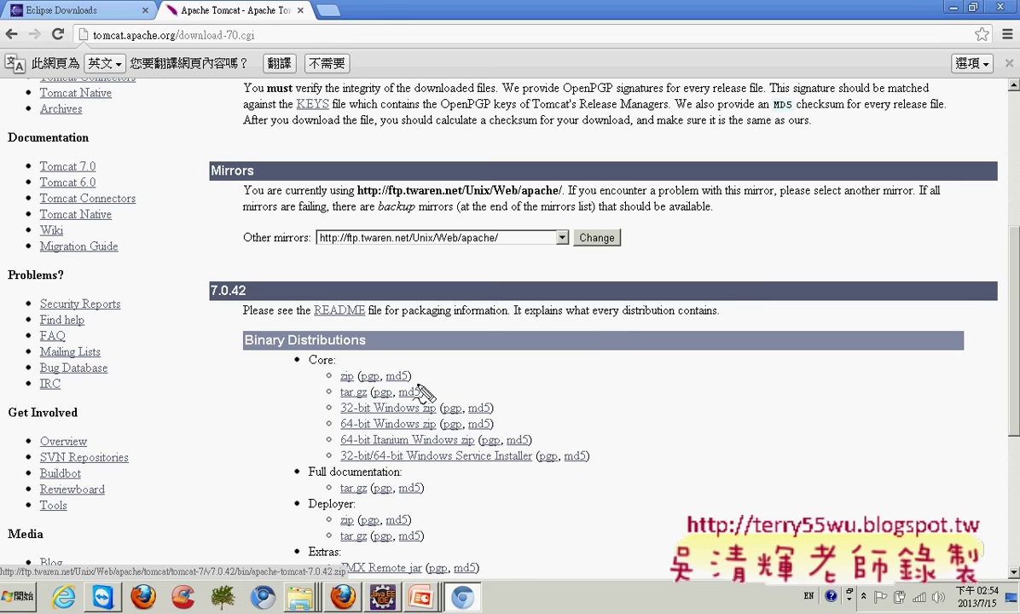
mouse_move(418, 385)
left_mouse_down()
mouse_move(305, 388)
mouse_move(418, 365)
mouse_move(412, 393)
left_mouse_up()
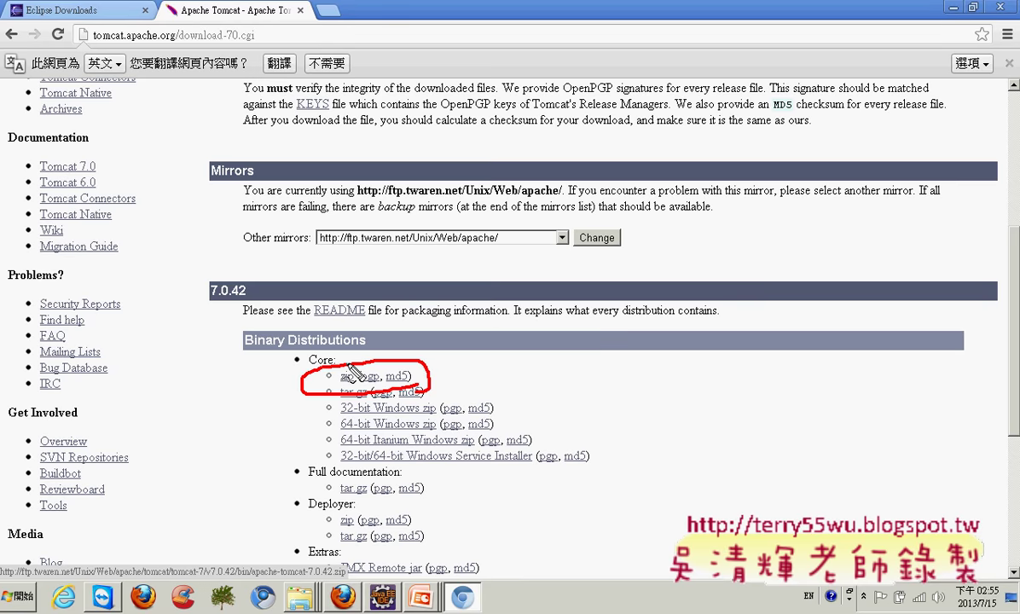
key("Escape")
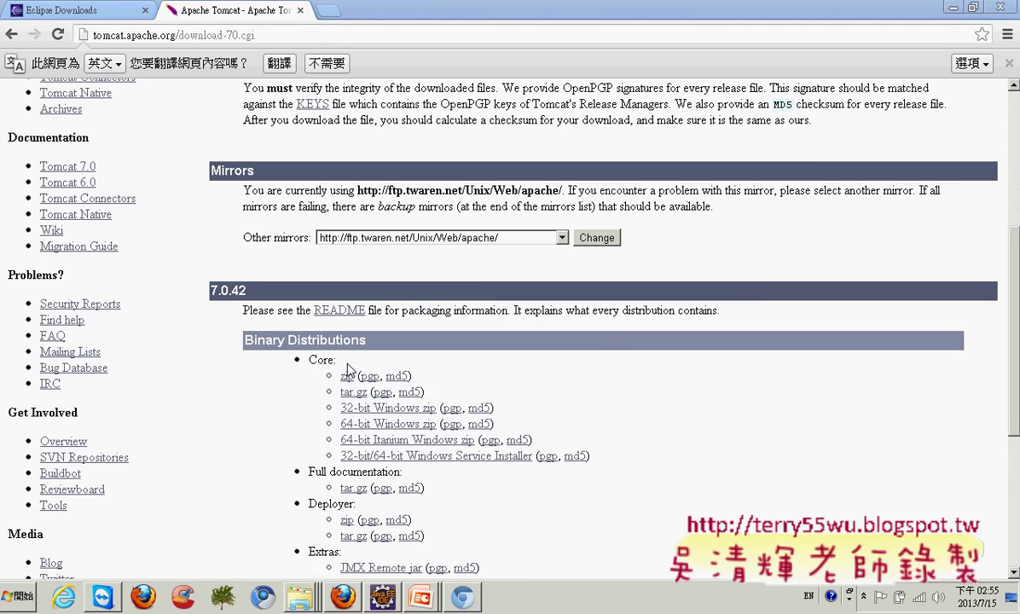
Step: Switch from the browser to File Explorer and go back to the Java SE 7 技術手冊 folder holding the downloaded archives
left_click(957, 8)
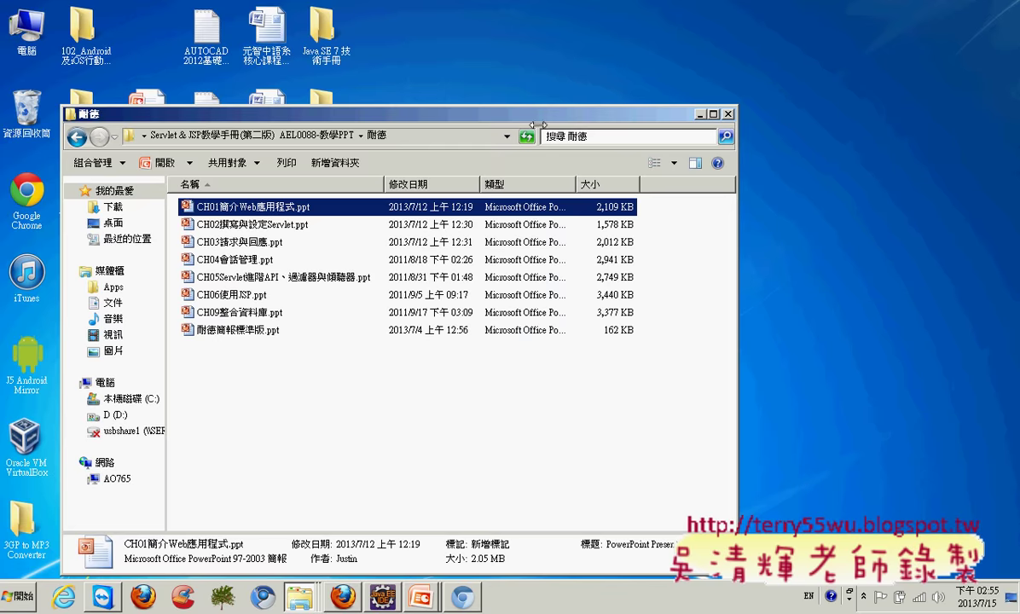
left_click_drag(511, 113, 735, 34)
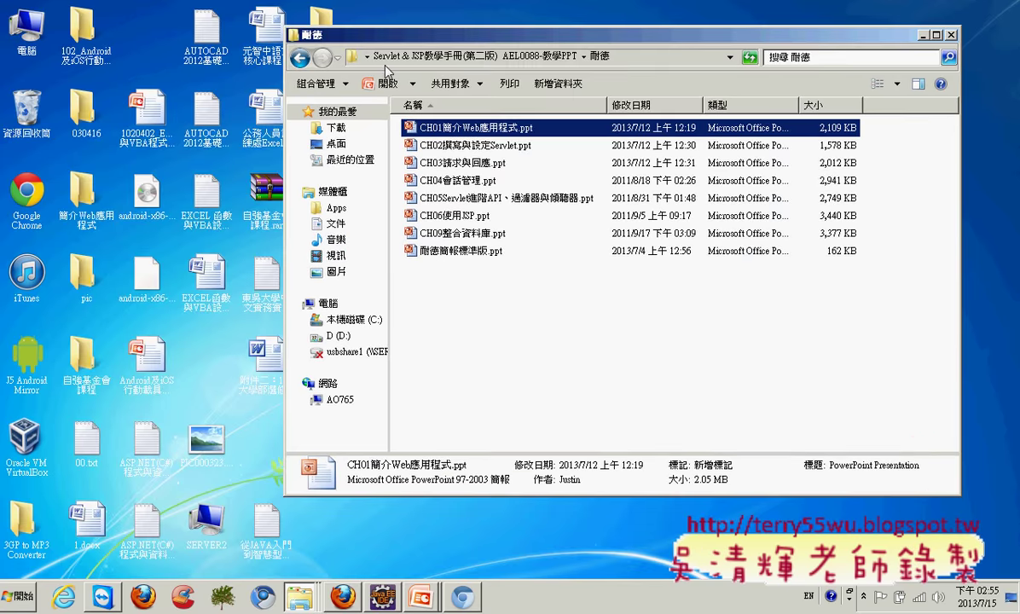
left_click(299, 58)
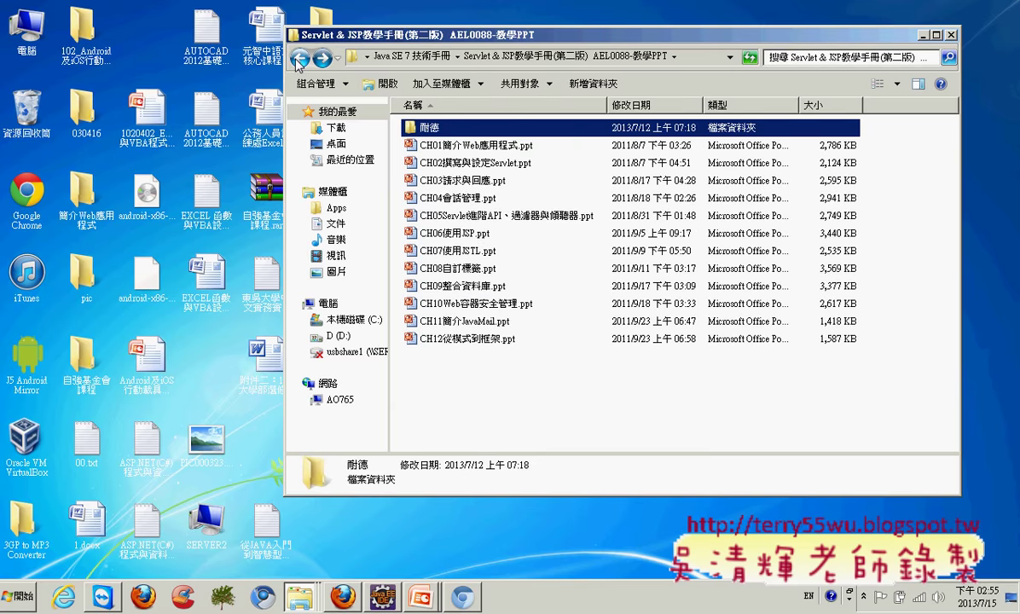
left_click(299, 60)
left_click(485, 196)
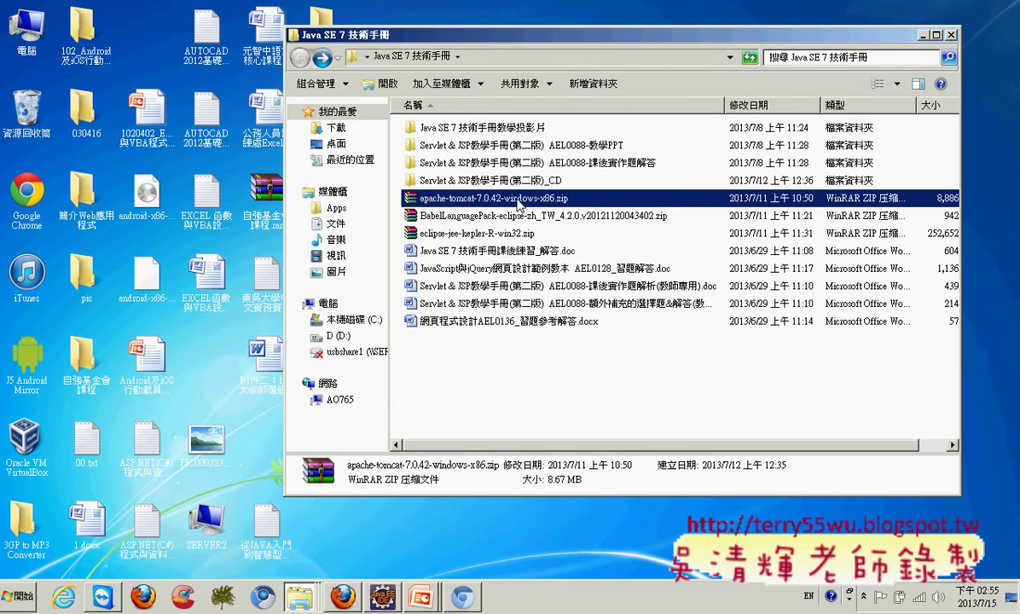
left_click(495, 216)
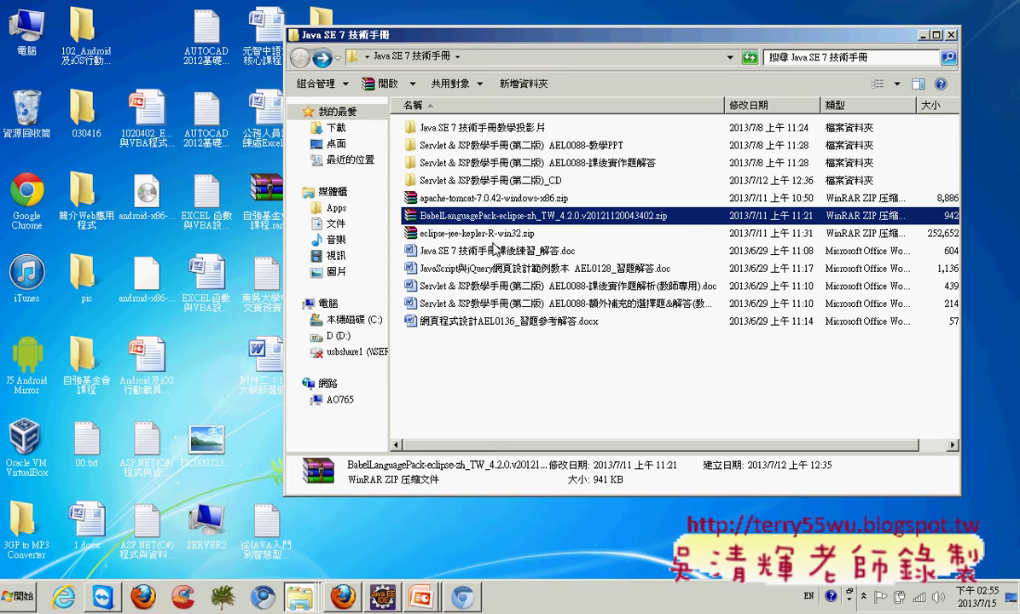
Step: Extract eclipse-jee-kepler-R-win32.zip into the current folder, letting the extraction run in the background
left_click(465, 232)
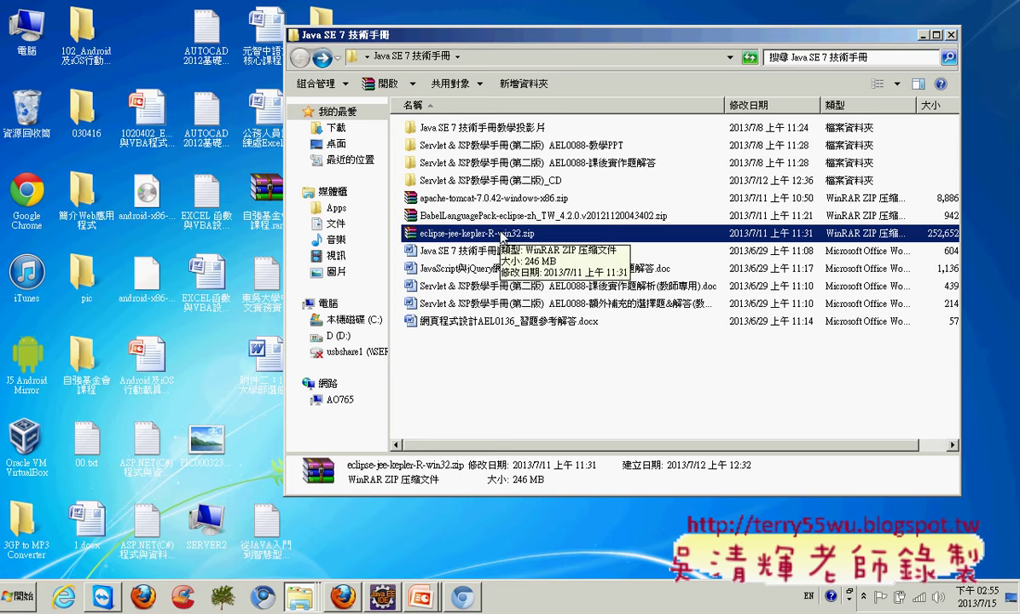
right_click(501, 230)
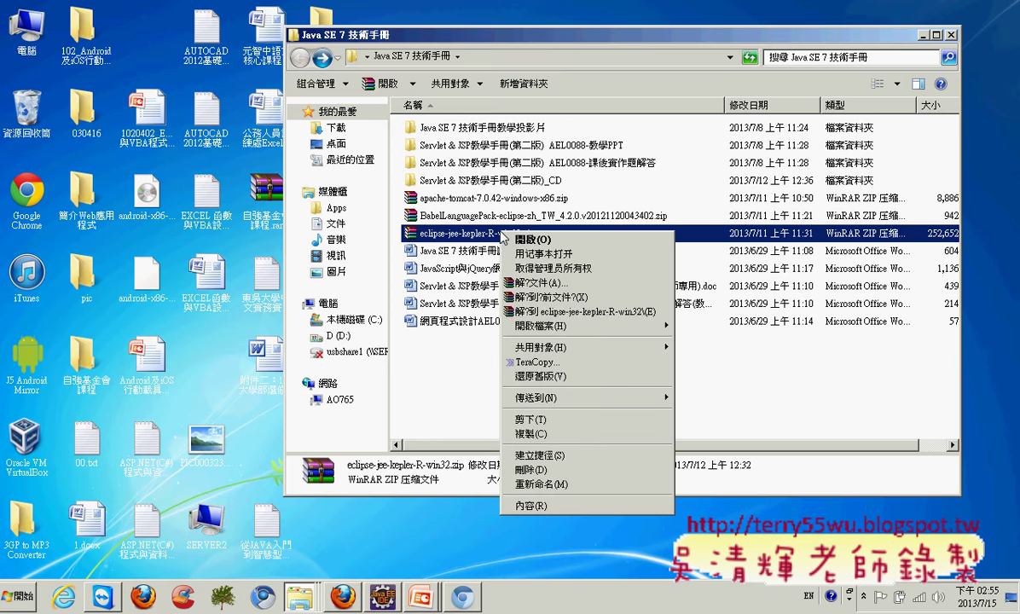
left_click(562, 296)
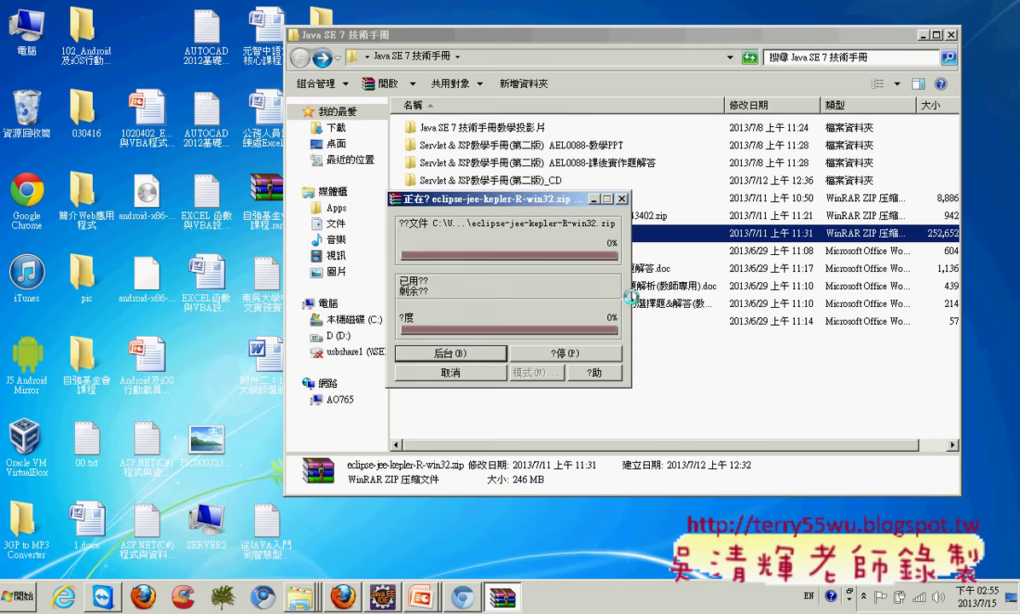
left_click(482, 354)
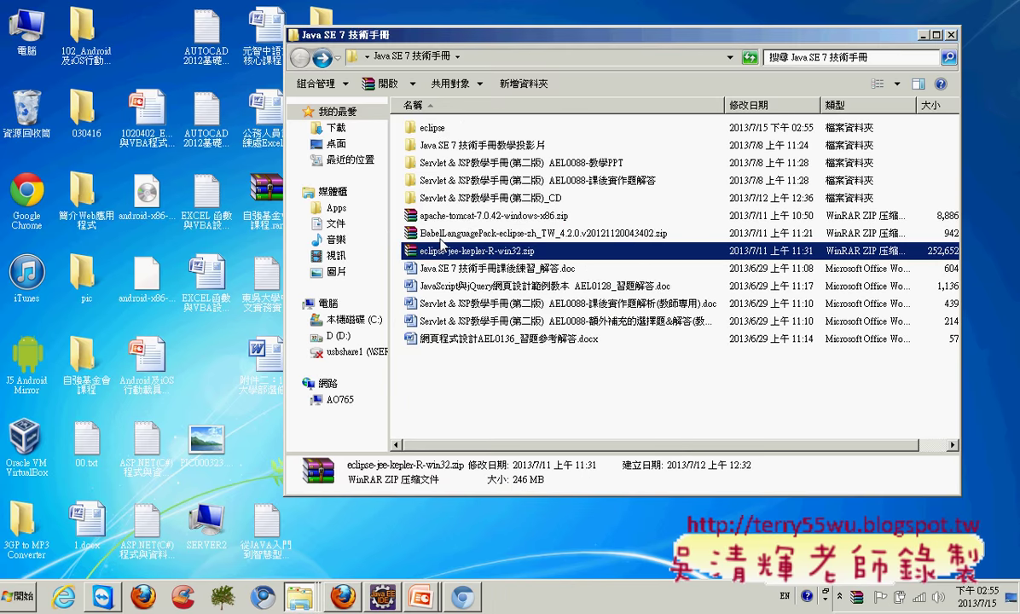
Step: Extract apache-tomcat-7.0.42-windows-x86.zip directly into the eclipse folder
left_click(482, 220)
left_click_drag(482, 220, 438, 133)
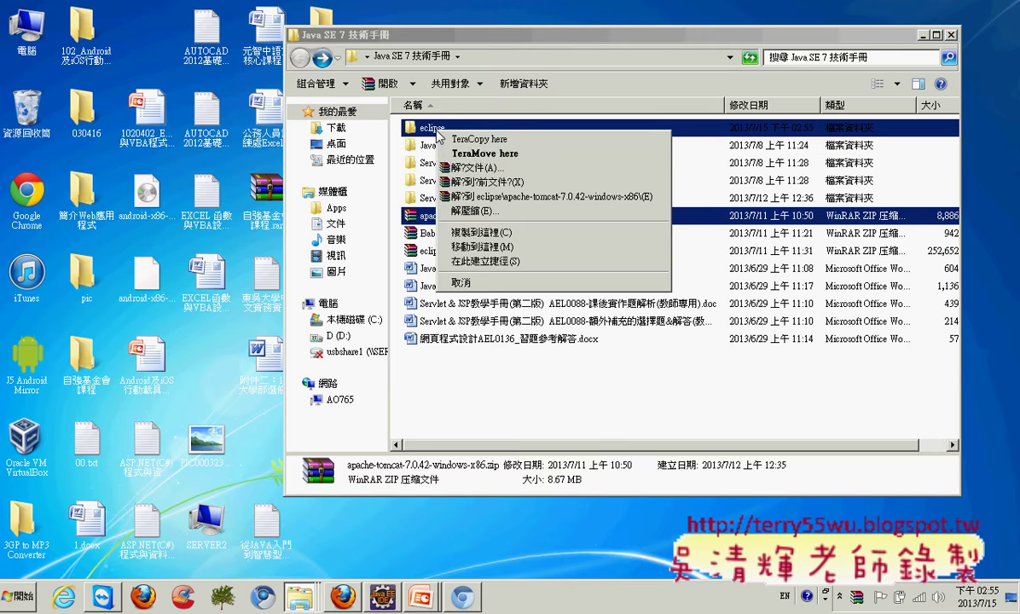
left_click(457, 185)
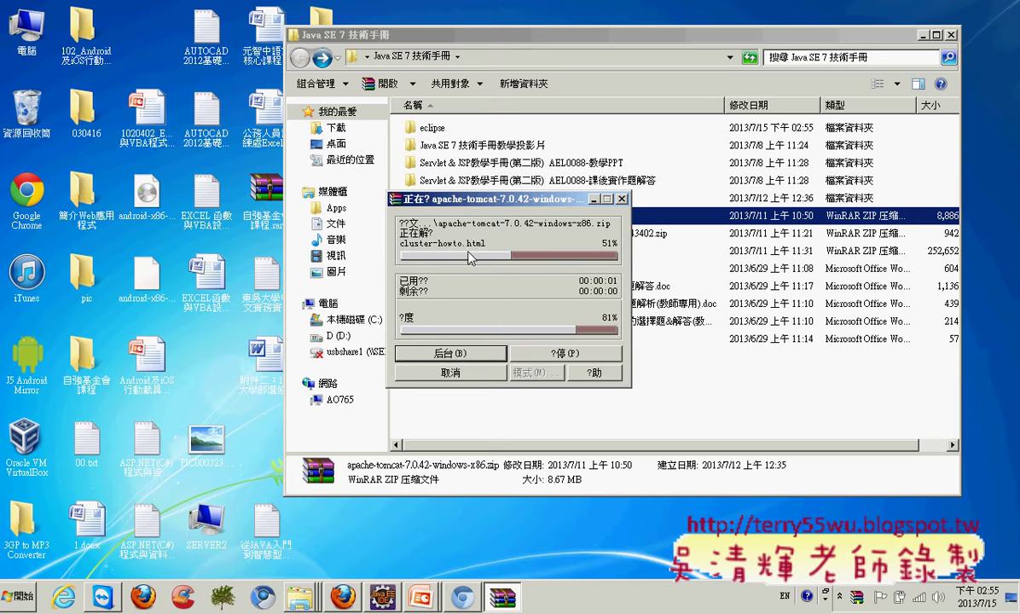
Step: Open the eclipse folder and select its apache-tomcat-7.0.42 subfolder
left_click(435, 128)
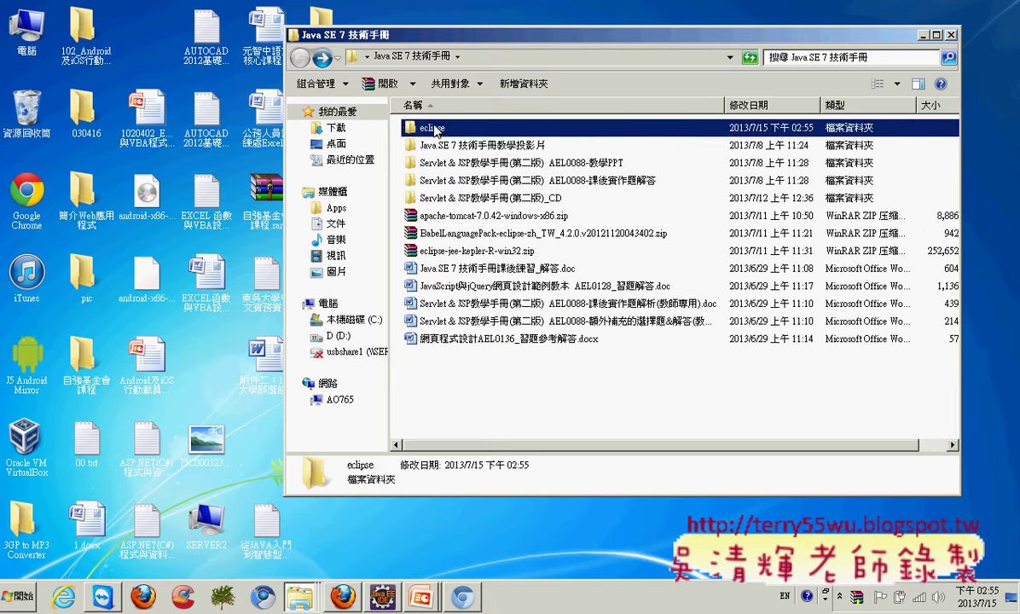
double_click(435, 128)
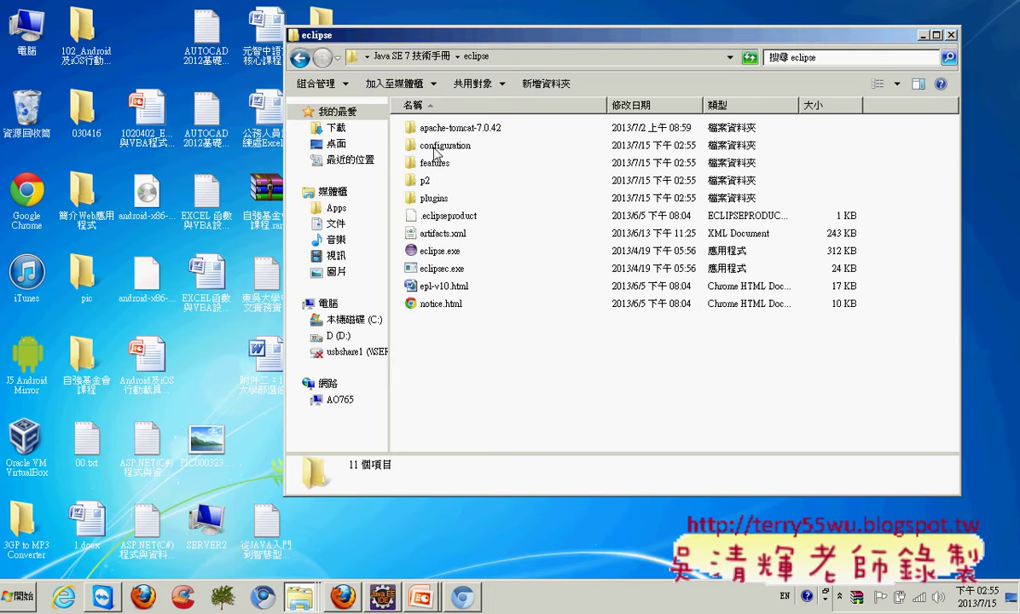
left_click(450, 254)
left_click(475, 129)
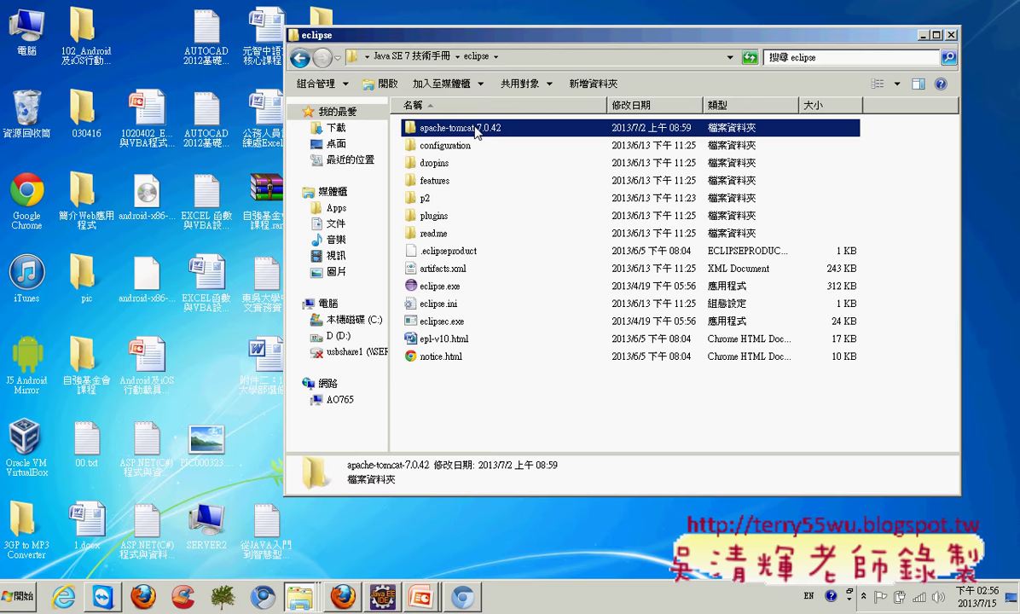
Step: Open the Windows environment variables from the computer's advanced system settings
right_click(28, 47)
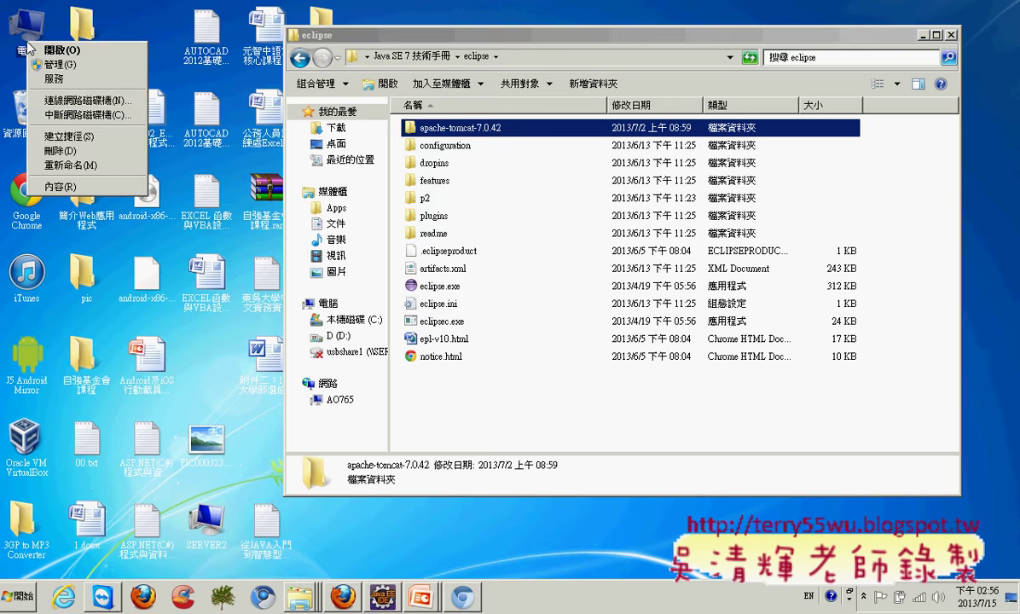
left_click(103, 199)
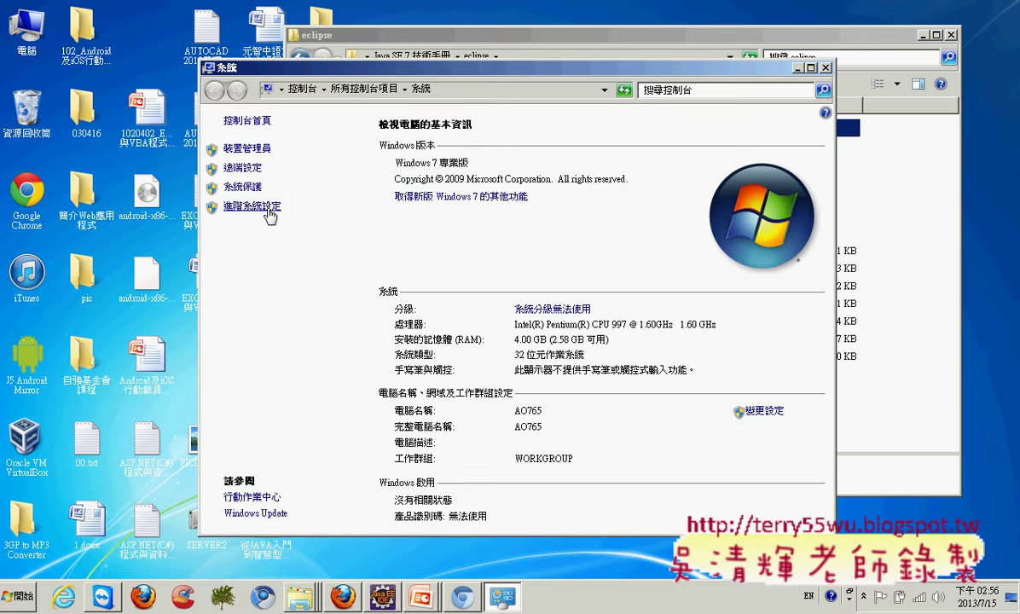
left_click(270, 216)
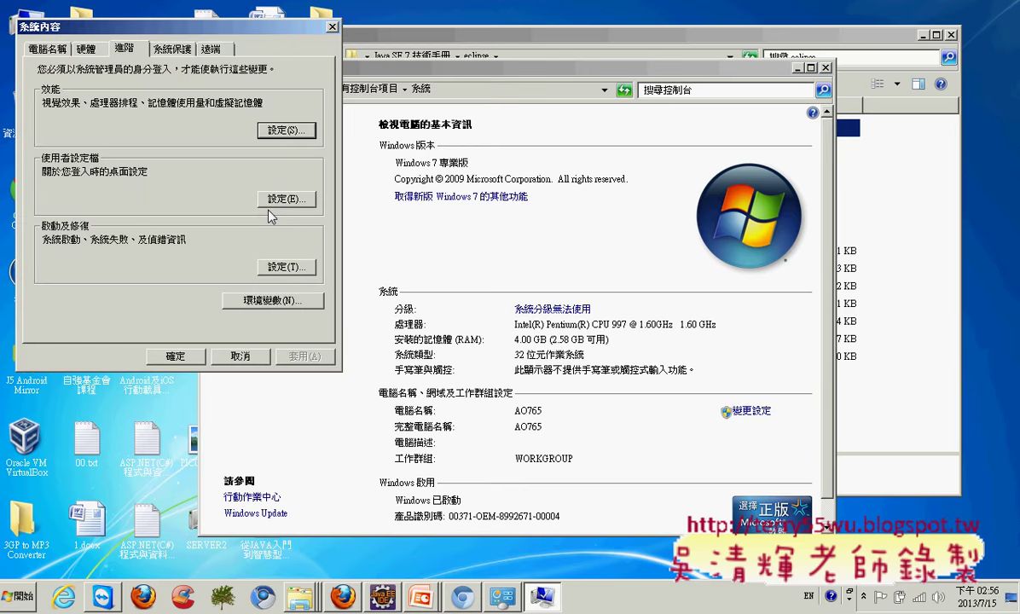
left_click(268, 301)
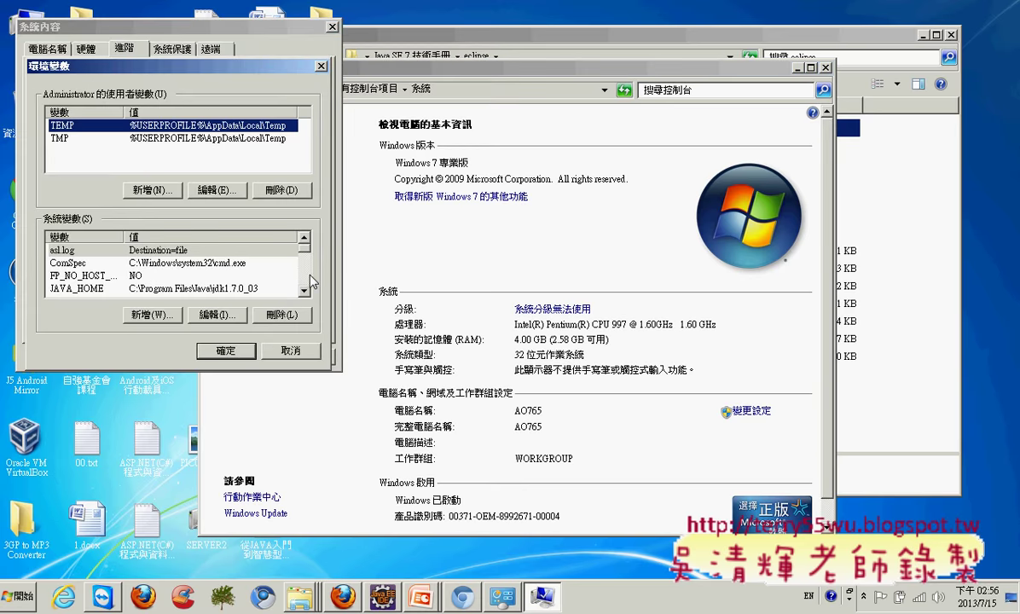
Step: Open the JAVA_HOME system variable to examine its JDK path, and cancel without changing it
scroll(299, 275, "down", 2)
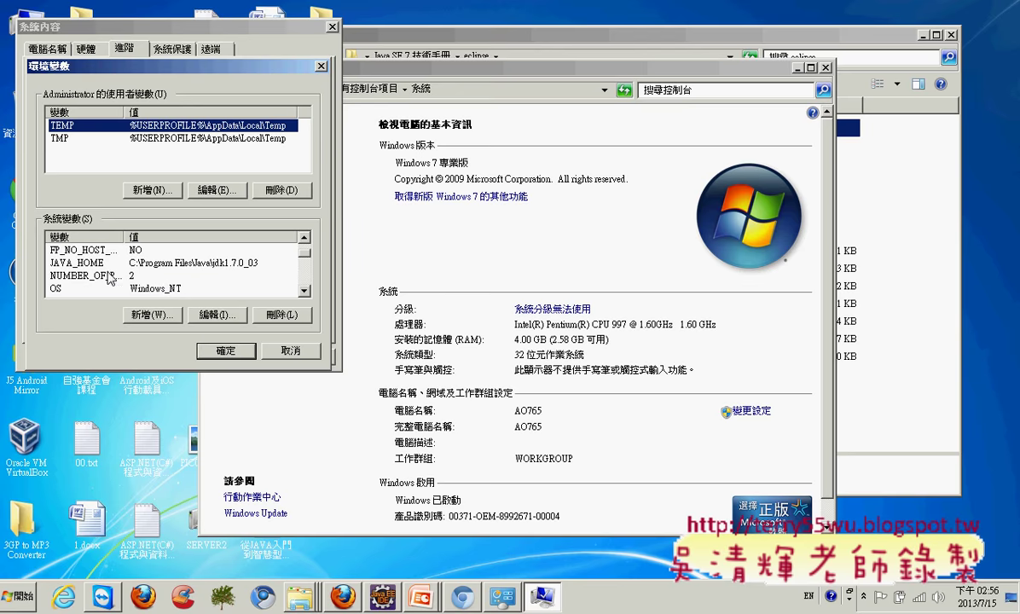
left_click(100, 262)
left_click(221, 315)
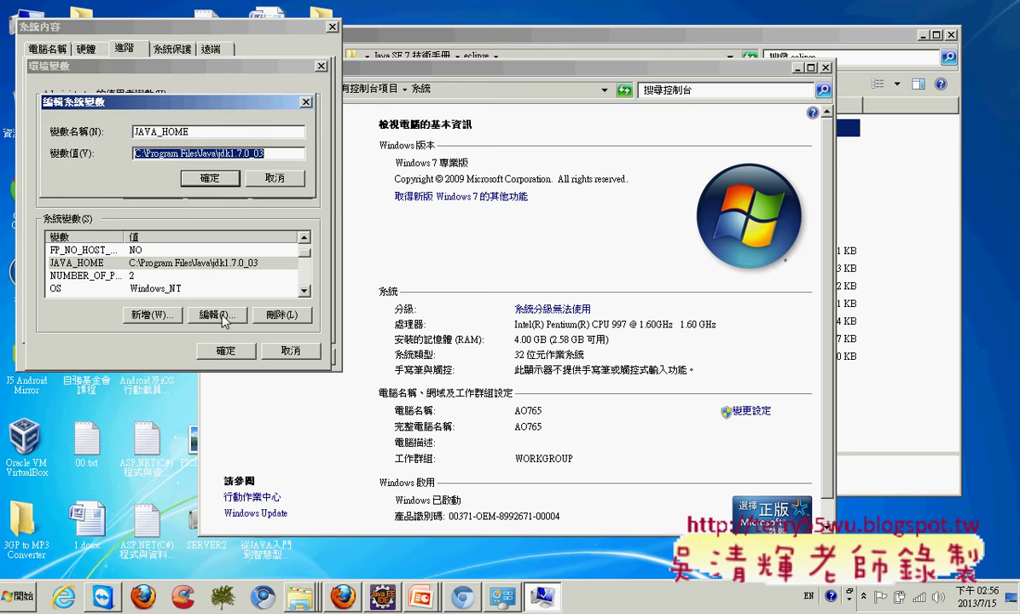
left_click_drag(188, 104, 307, 112)
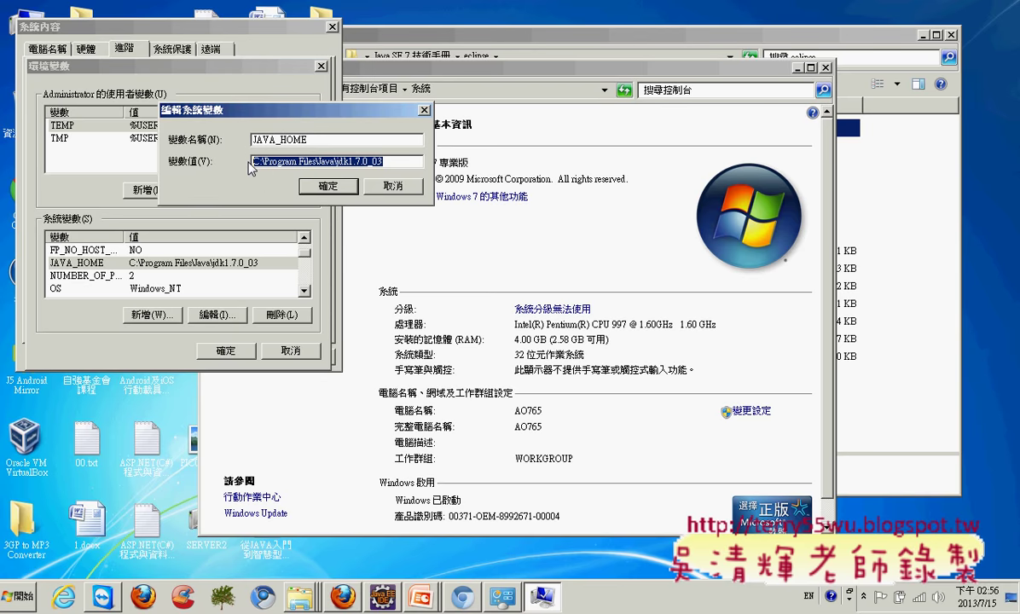
left_click(383, 183)
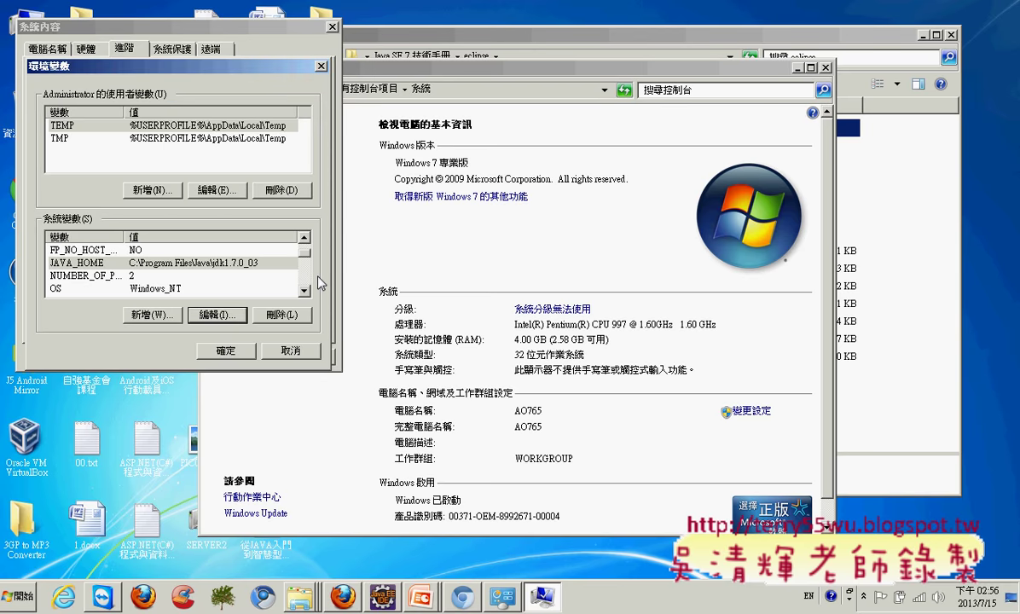
Step: Open the Path system variable, highlight its leading %JAVA_HOME%\bin; entry to examine it, and cancel the edit
scroll(309, 295, "down", 1)
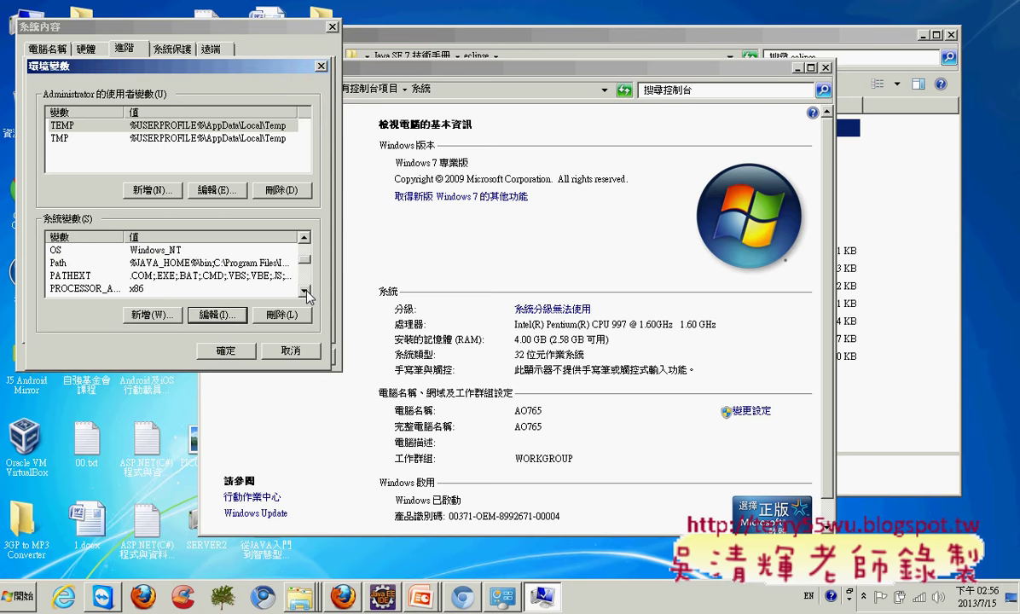
scroll(305, 295, "down", 2)
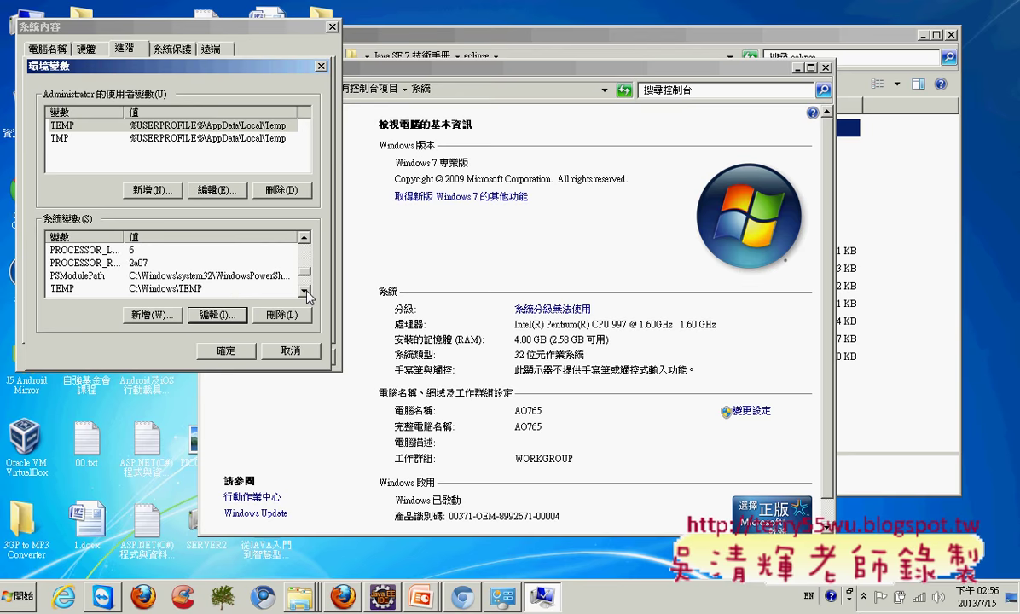
left_click(306, 291)
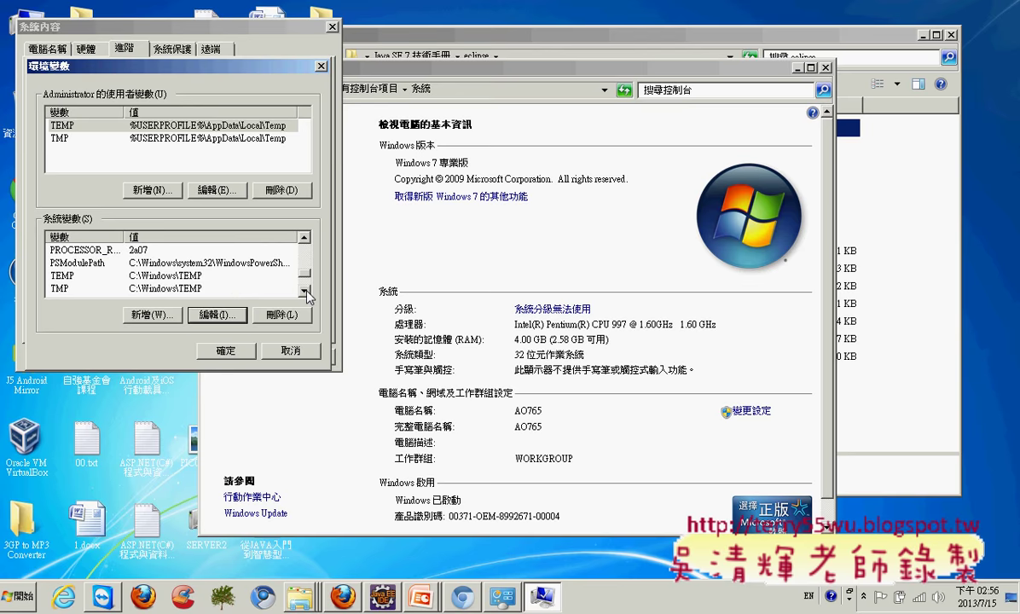
left_click(305, 238)
left_click(305, 238)
left_click(304, 238)
left_click(304, 238)
left_click(304, 238)
left_click(305, 238)
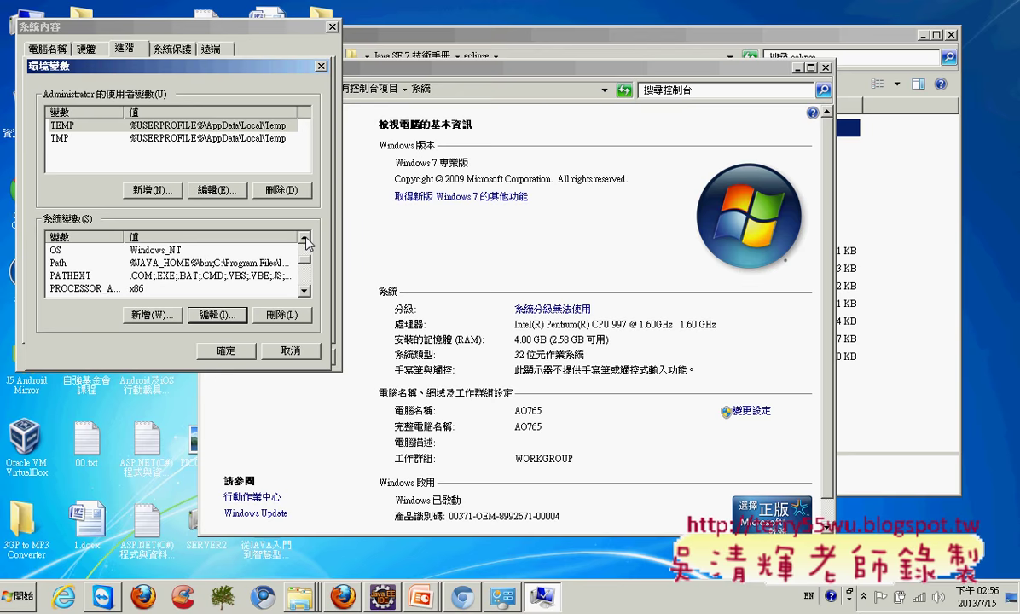
left_click(197, 262)
left_click(217, 314)
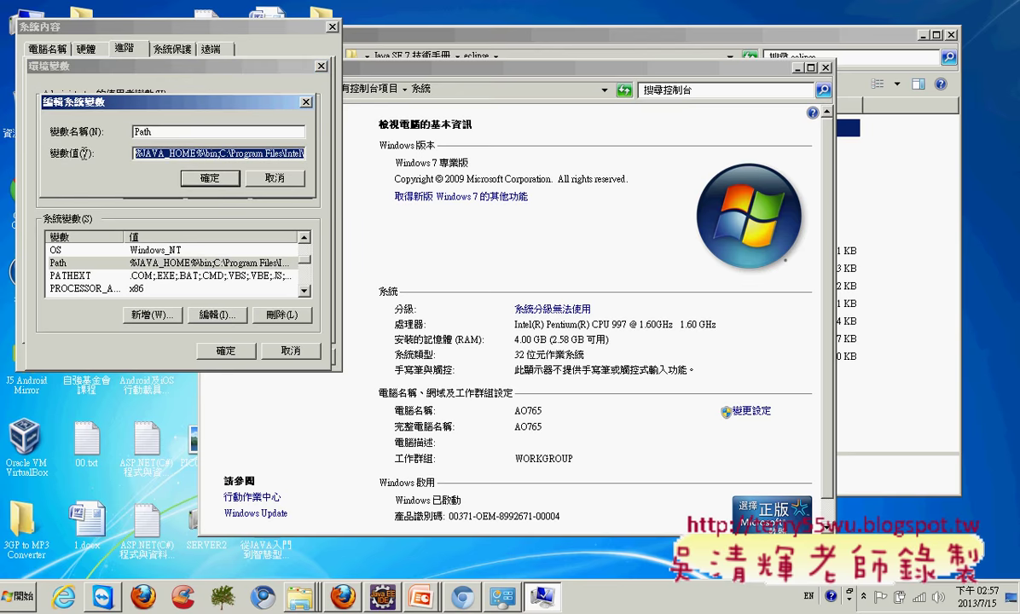
key("Home")
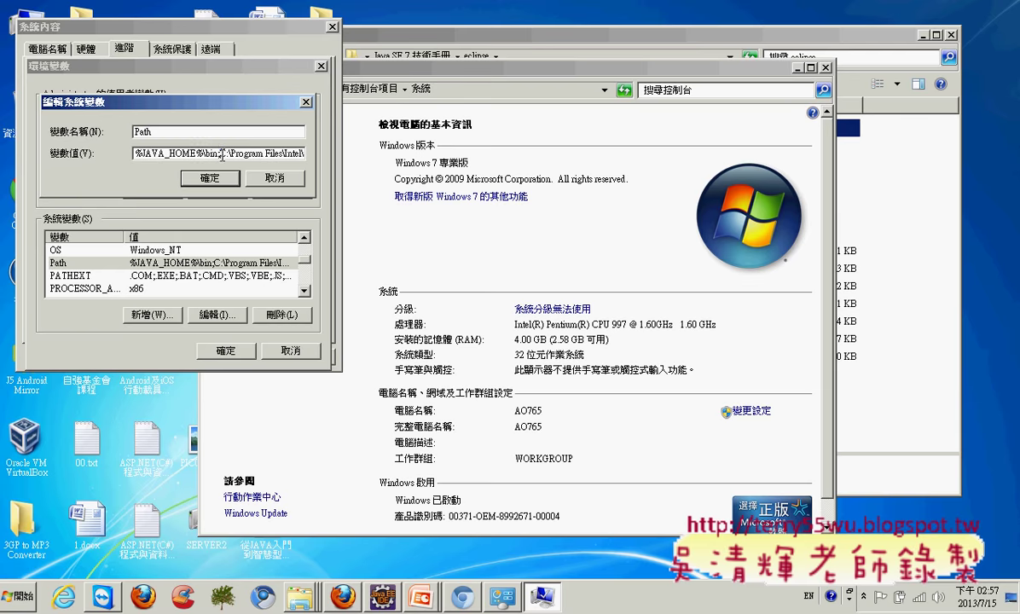
left_click_drag(222, 155, 129, 153)
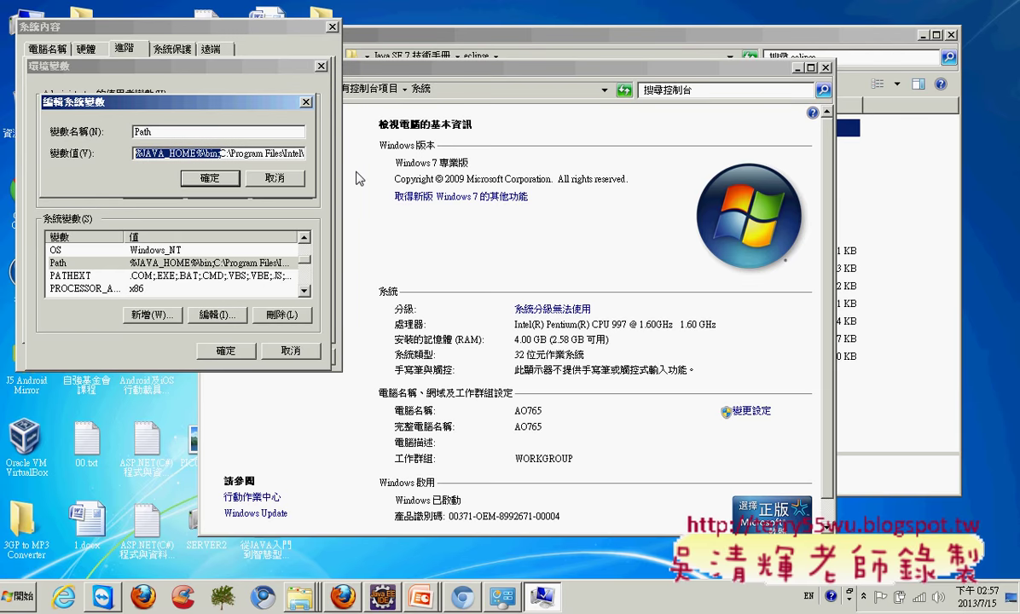
left_click(274, 177)
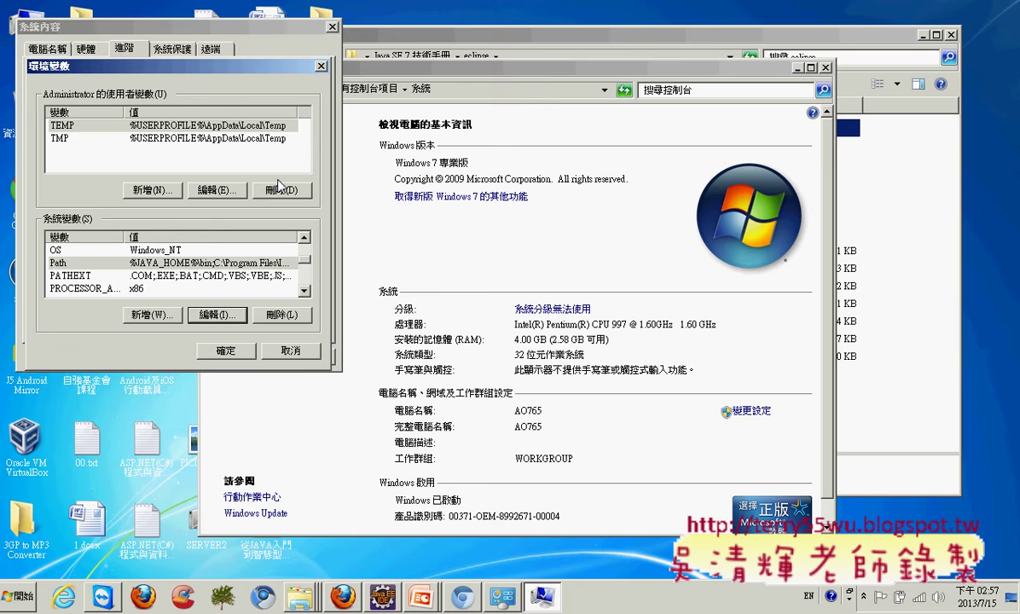
Step: Cancel out of the environment variables and system properties, close the System window and return to the eclipse folder
left_click(279, 350)
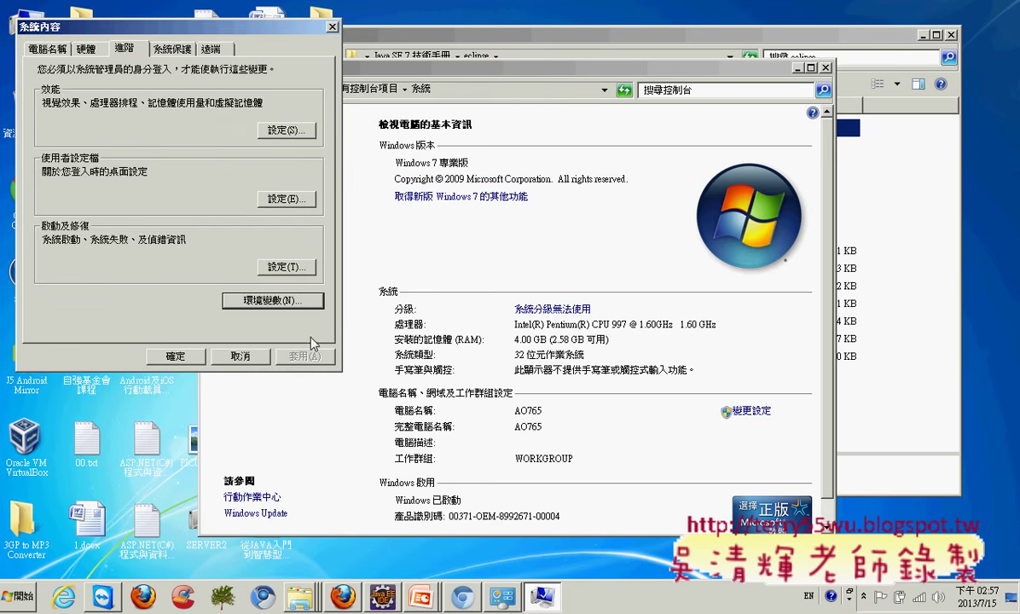
left_click(230, 353)
left_click(824, 70)
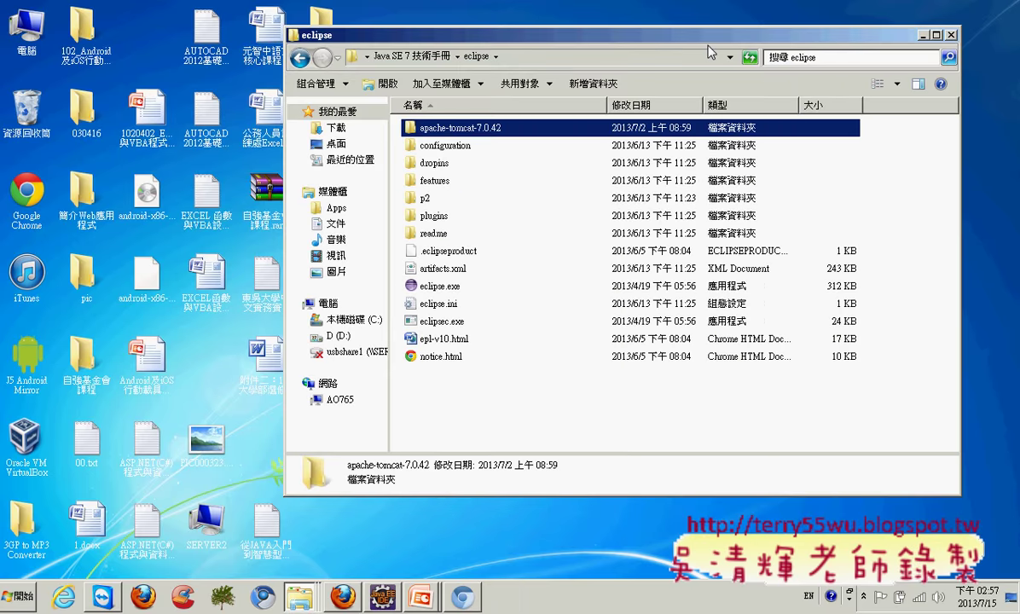
left_click_drag(529, 35, 469, 71)
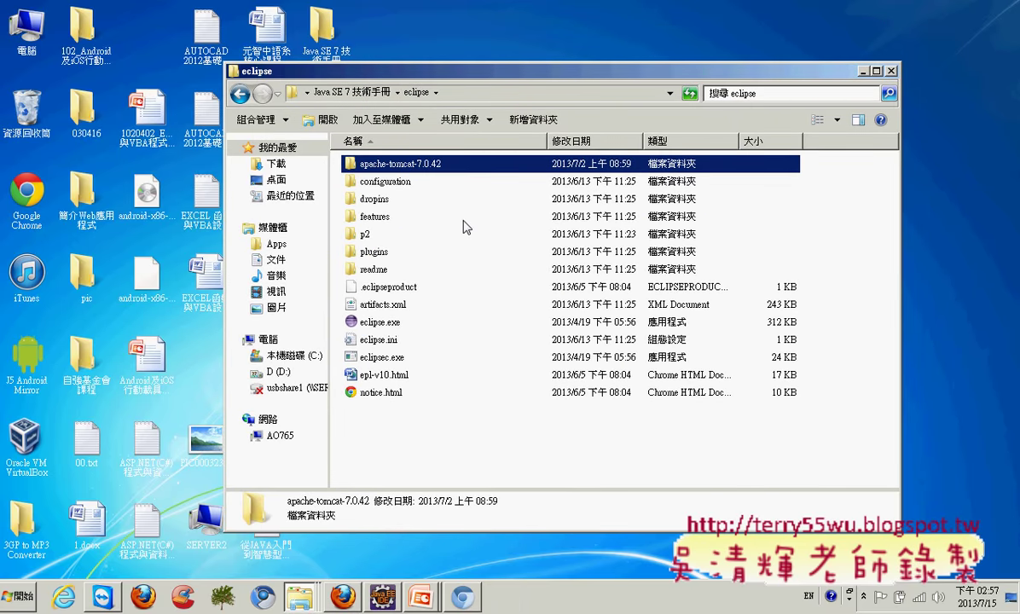
Step: Open the apache-tomcat-7.0.42 folder to examine its contents, and return to the eclipse folder
double_click(444, 164)
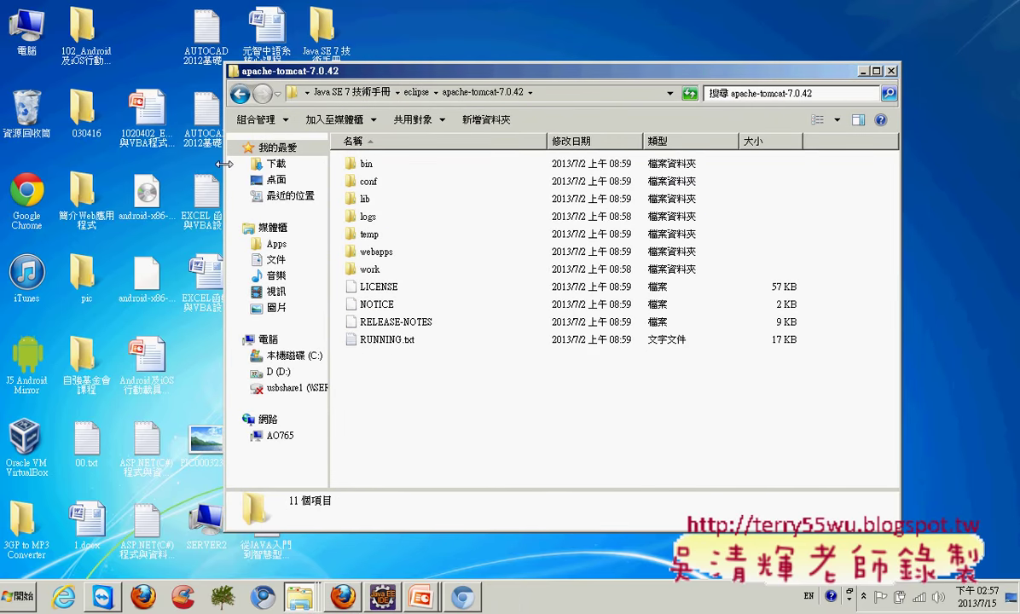
left_click(239, 94)
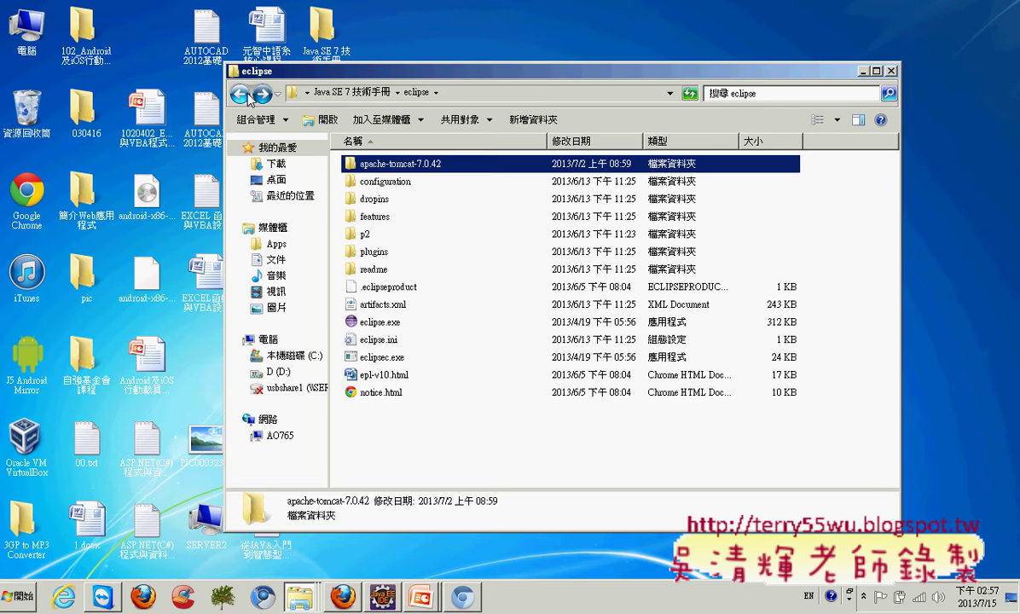
mouse_move(250, 100)
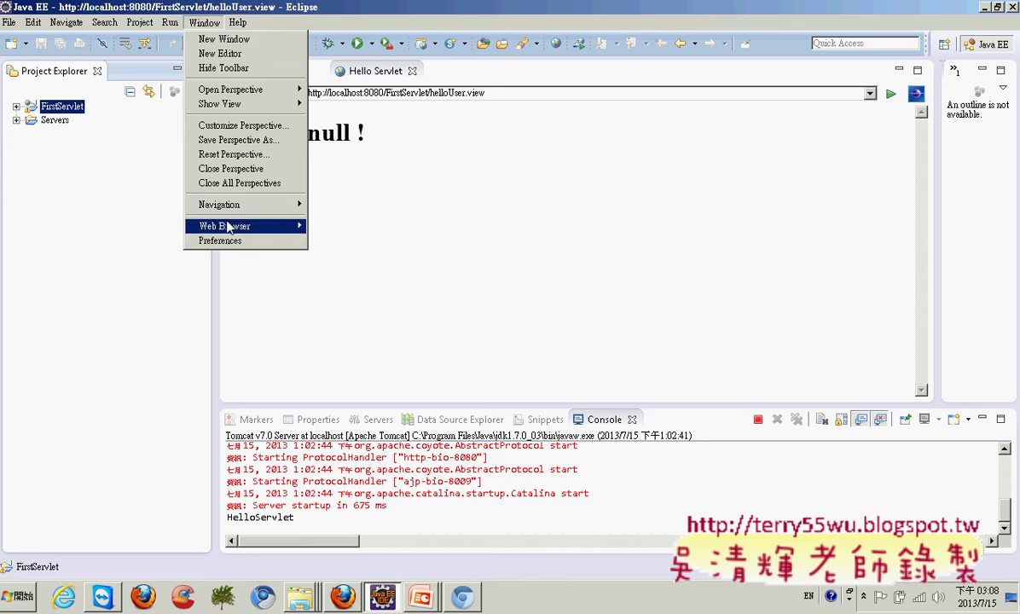
Step: Switch to Eclipse and open the Server Runtime Environments preferences to examine where a server runtime is added
left_click(272, 244)
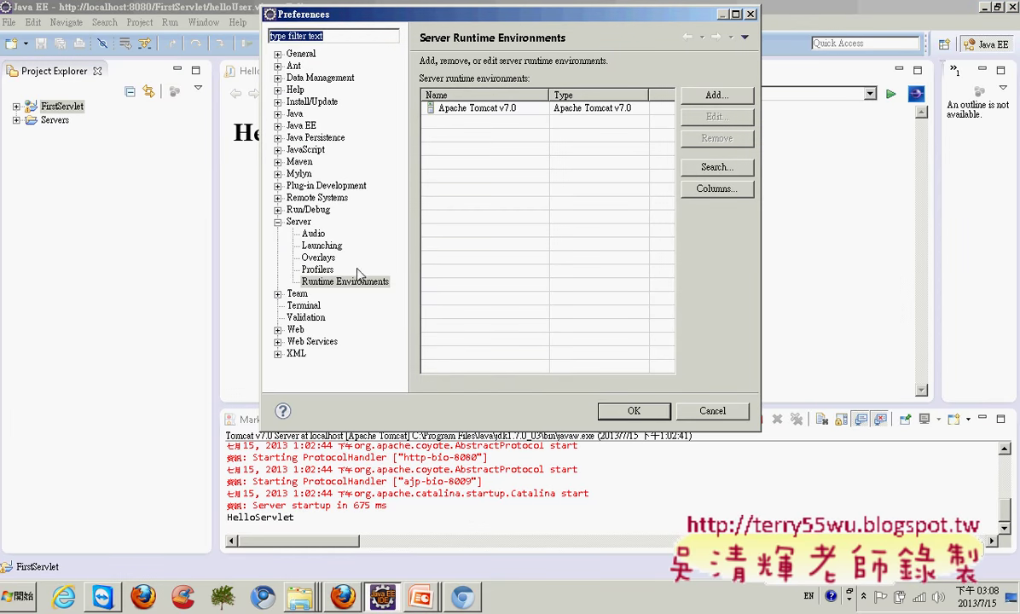
left_click(382, 283)
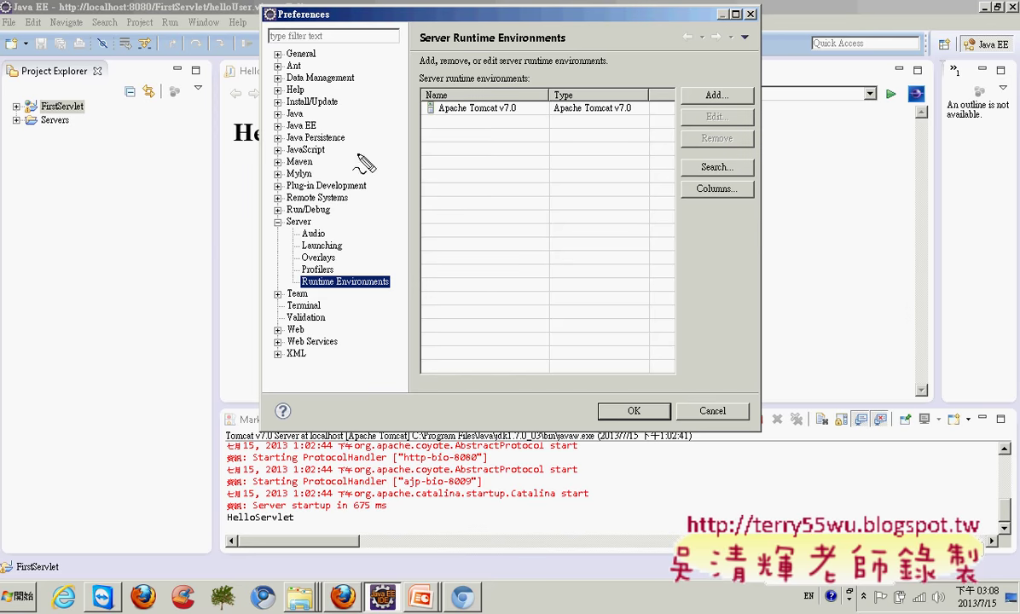
mouse_move(294, 232)
left_mouse_down()
mouse_move(263, 227)
mouse_move(312, 214)
mouse_move(316, 232)
left_mouse_up()
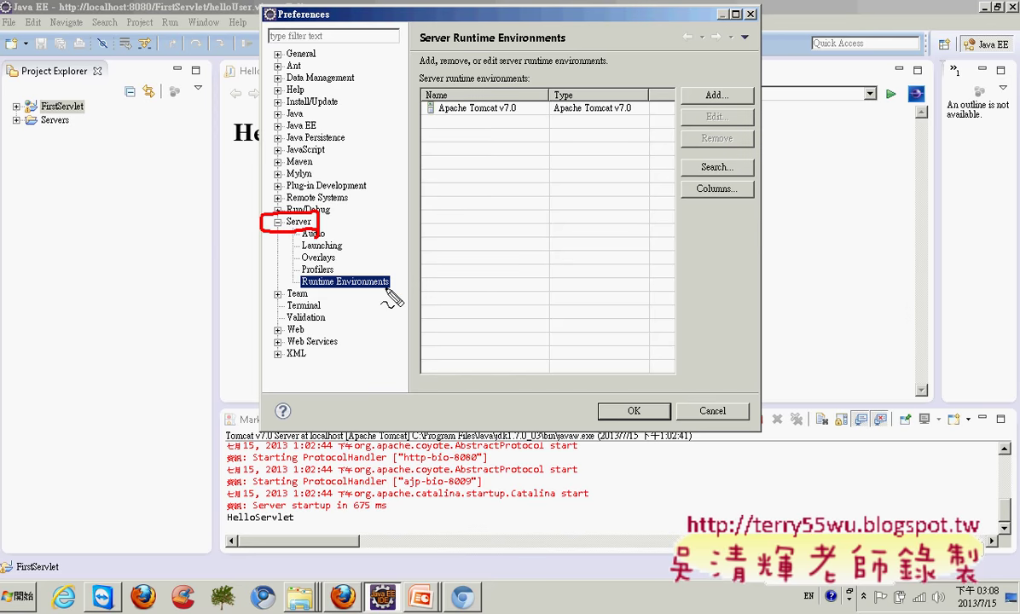
mouse_move(381, 290)
left_mouse_down()
mouse_move(294, 289)
mouse_move(341, 266)
mouse_move(398, 290)
left_mouse_up()
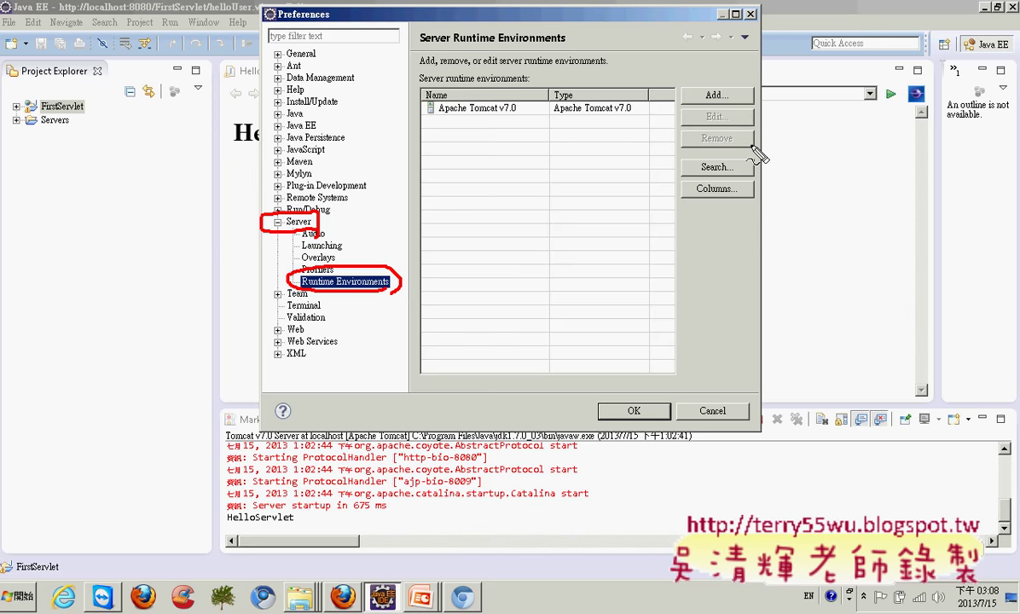
mouse_move(749, 100)
left_mouse_down()
mouse_move(684, 102)
mouse_move(750, 102)
left_mouse_up()
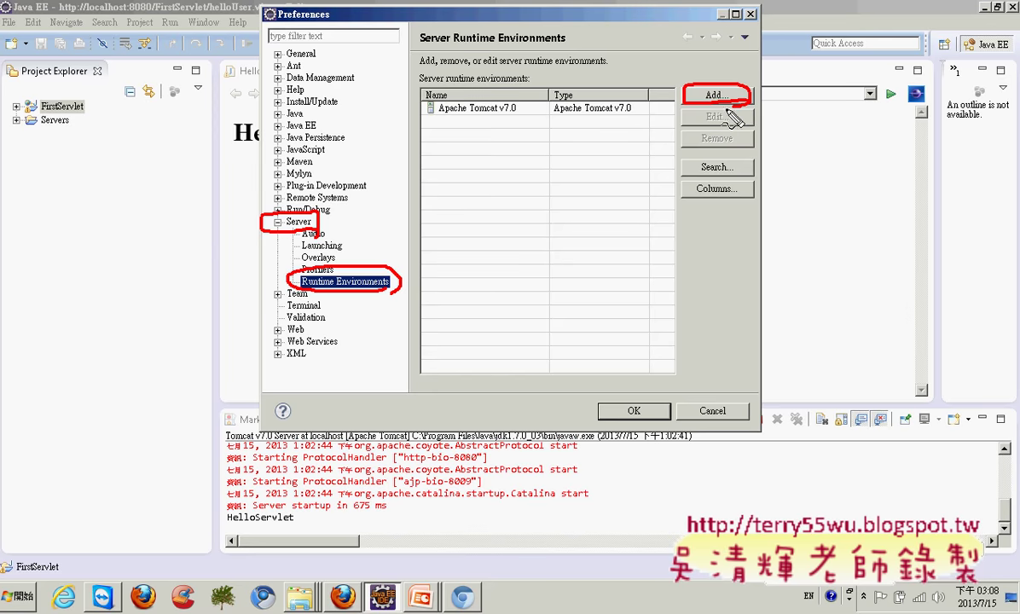
mouse_move(698, 83)
left_mouse_down()
mouse_move(611, 99)
mouse_move(636, 96)
left_mouse_up()
key("Escape")
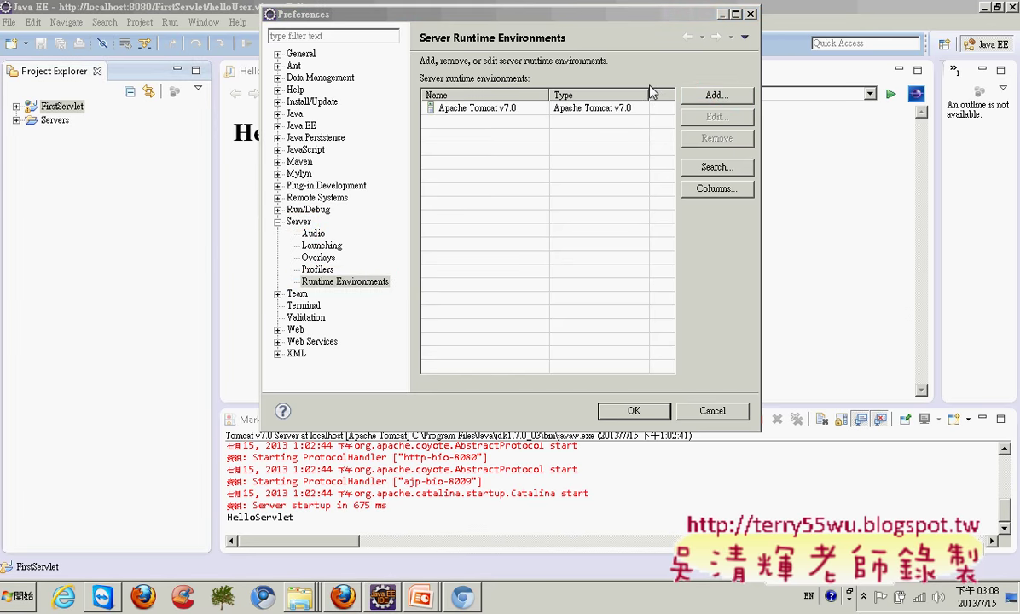
Step: Open the Apache Tomcat v7.0 runtime for editing and examine its installation directory, download and installed JRE options
left_click(610, 112)
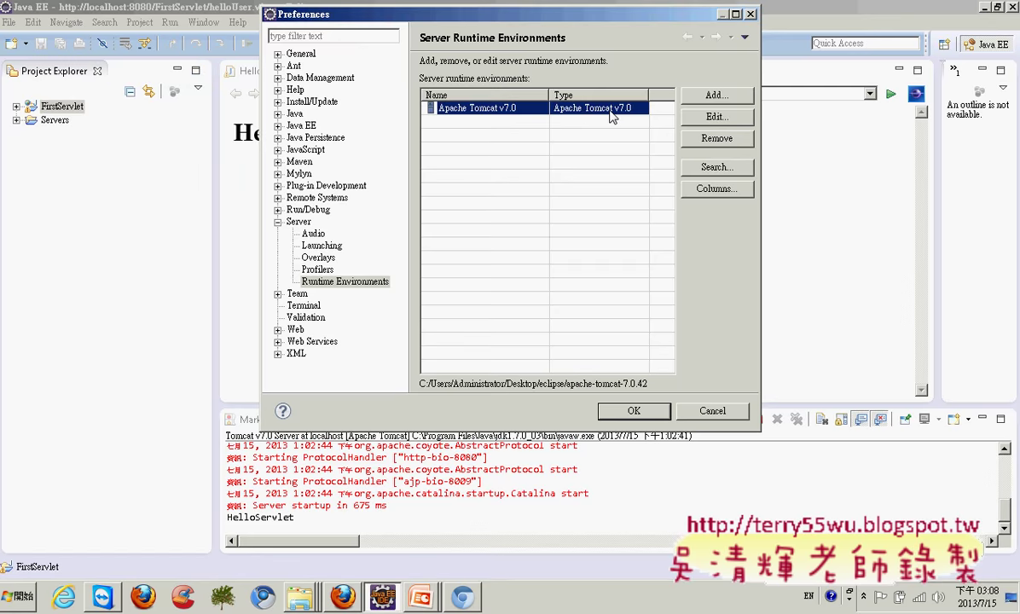
left_click(716, 117)
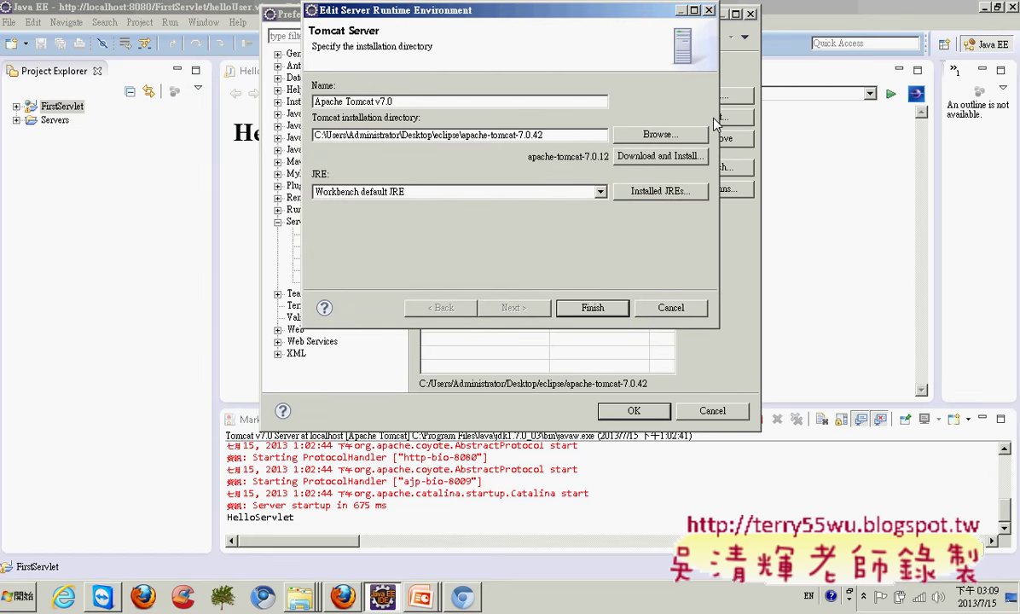
mouse_move(554, 149)
left_mouse_down()
mouse_move(396, 150)
mouse_move(305, 119)
mouse_move(499, 114)
mouse_move(577, 160)
left_mouse_up()
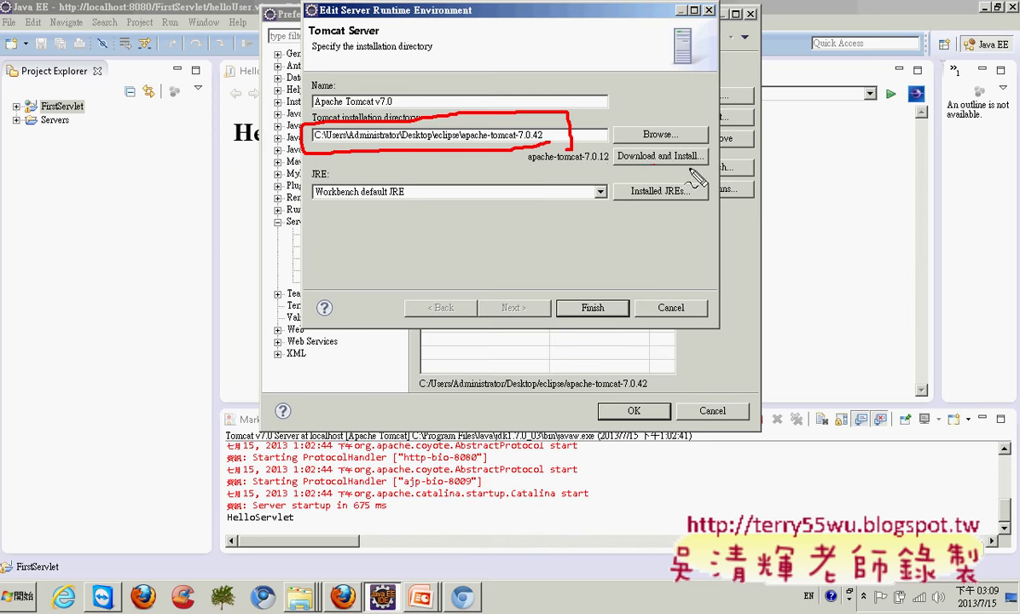
mouse_move(686, 168)
left_mouse_down()
mouse_move(623, 158)
mouse_move(701, 141)
mouse_move(695, 184)
mouse_move(673, 205)
mouse_move(627, 205)
mouse_move(648, 167)
mouse_move(697, 205)
mouse_move(689, 210)
left_mouse_up()
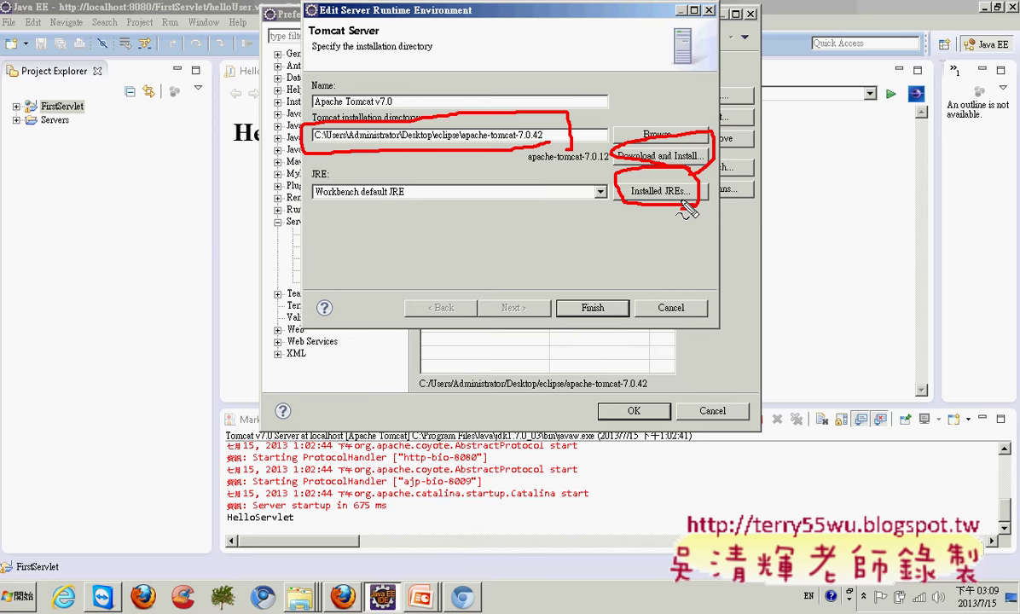
key("Escape")
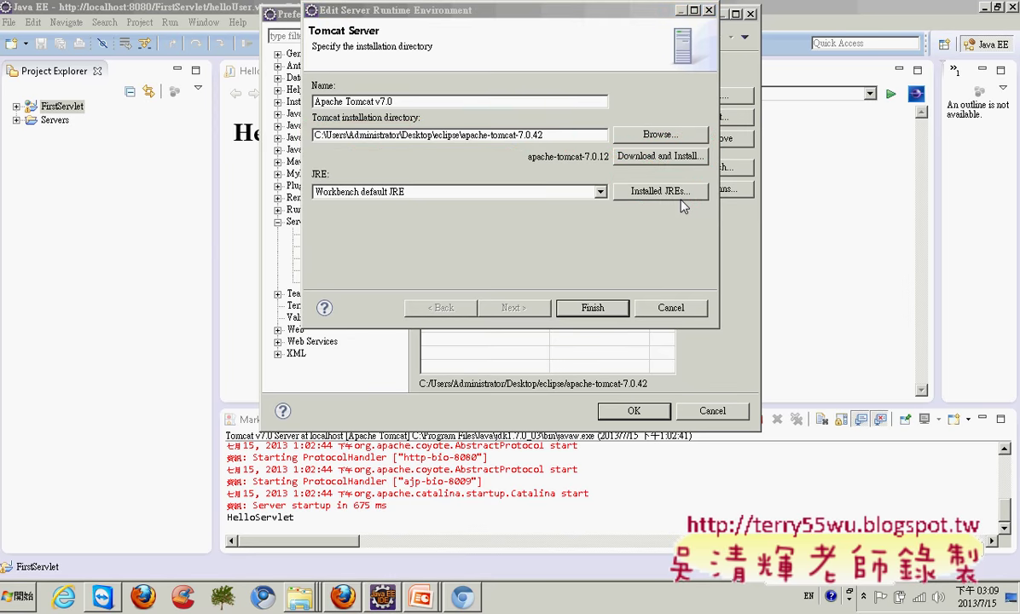
Step: Highlight the Tomcat installation directory path to examine it, finish the runtime edit and accept the preferences
key("ctrl+2")
mouse_move(559, 153)
left_mouse_down()
mouse_move(272, 146)
mouse_move(375, 122)
mouse_move(540, 119)
mouse_move(531, 139)
left_mouse_up()
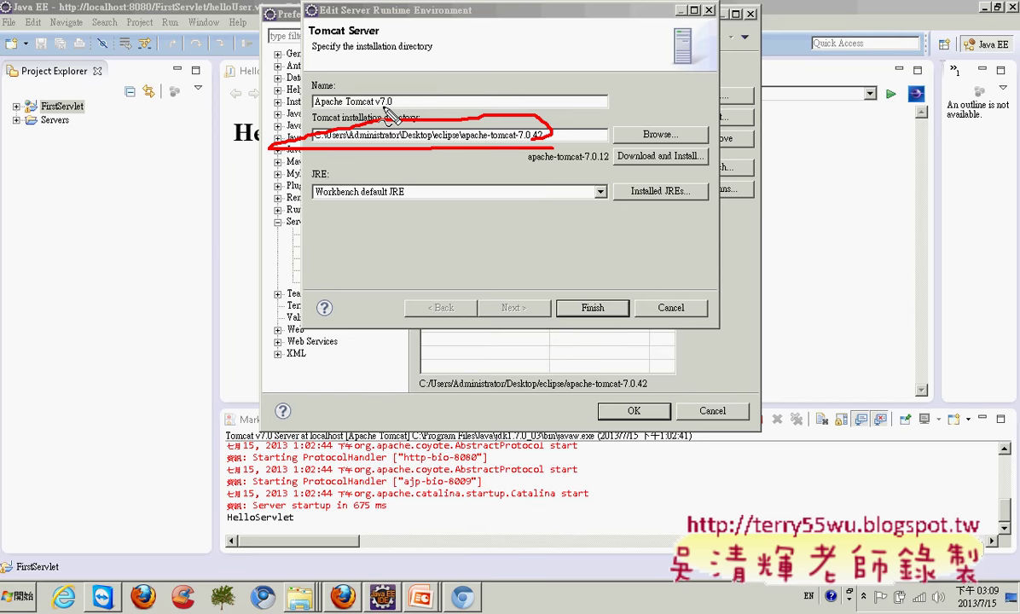
left_click_drag(543, 135, 288, 105)
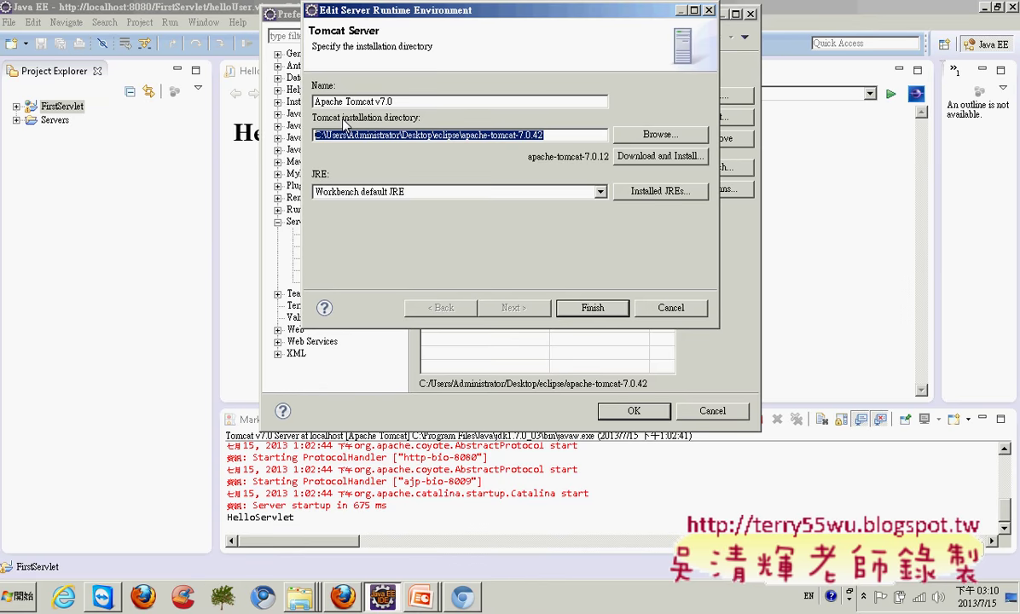
left_click(587, 303)
left_click(631, 411)
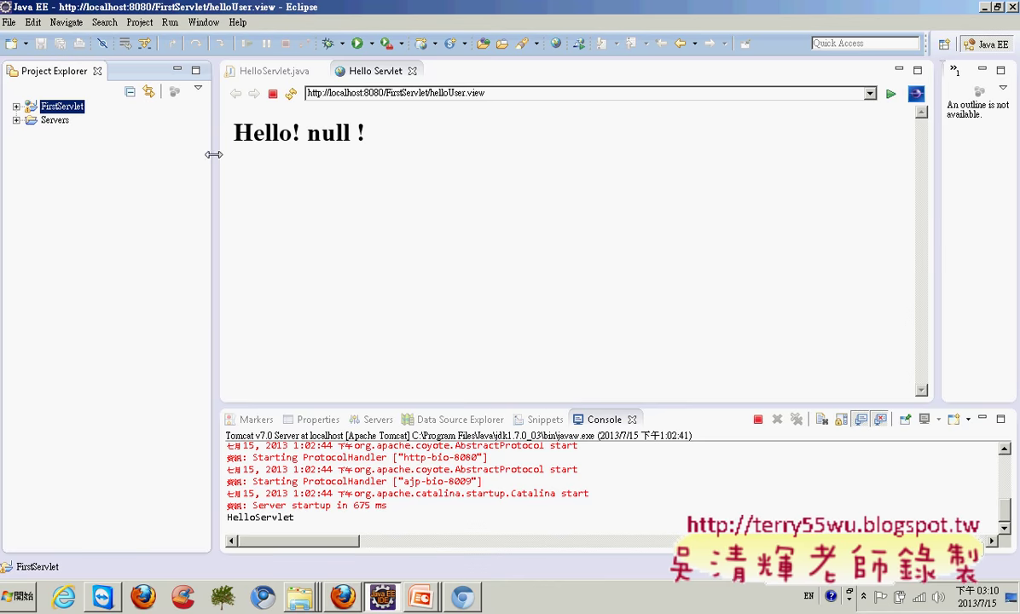
Step: Widen the Project Explorer, expand Servers and its Tomcat v7.0 configuration folder to examine the files, and collapse Servers again
left_click_drag(213, 155, 151, 153)
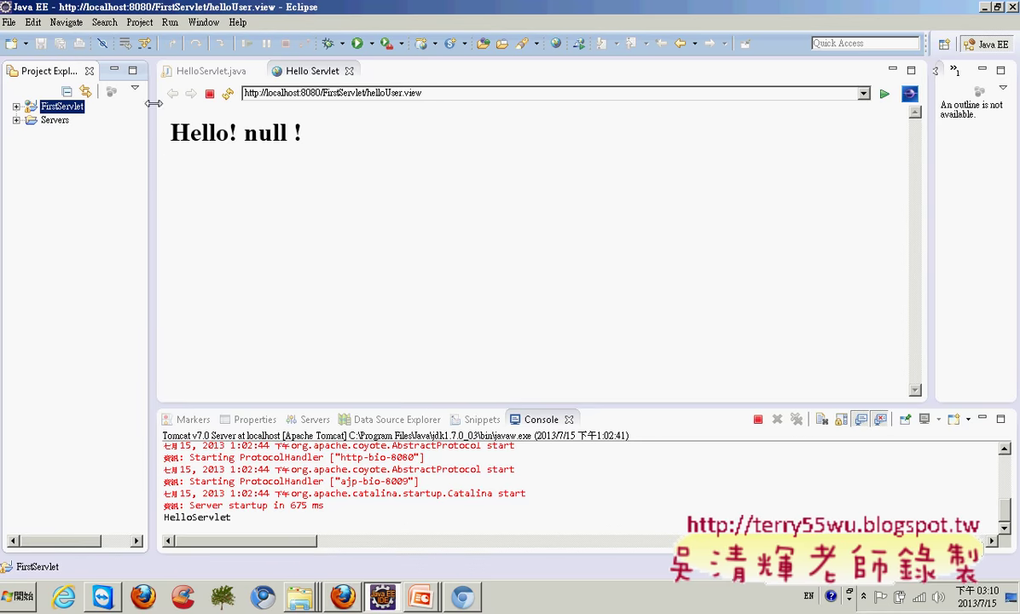
mouse_move(91, 132)
left_mouse_down()
mouse_move(17, 115)
mouse_move(90, 130)
left_mouse_up()
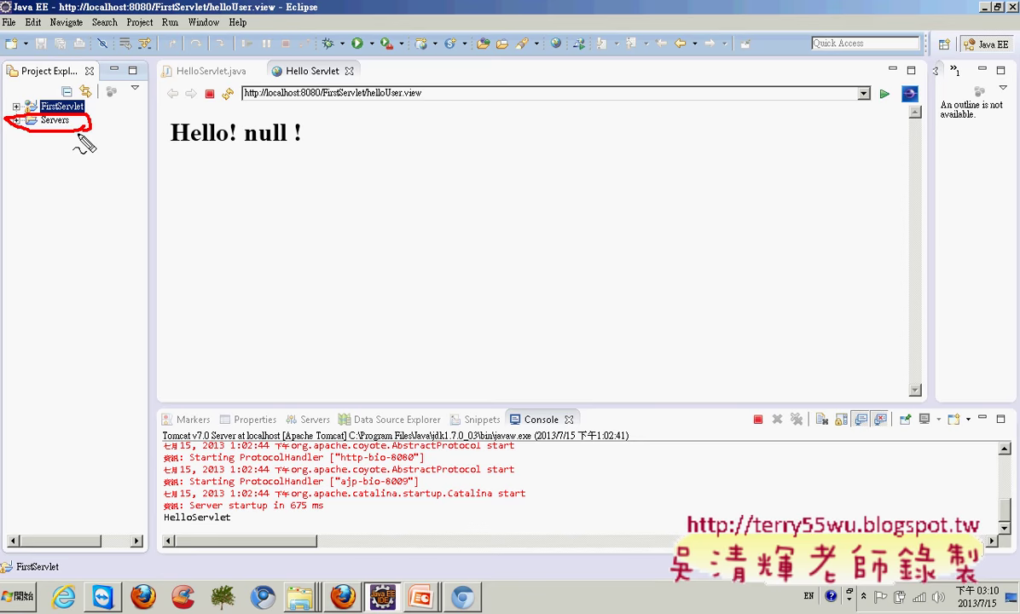
key("Escape")
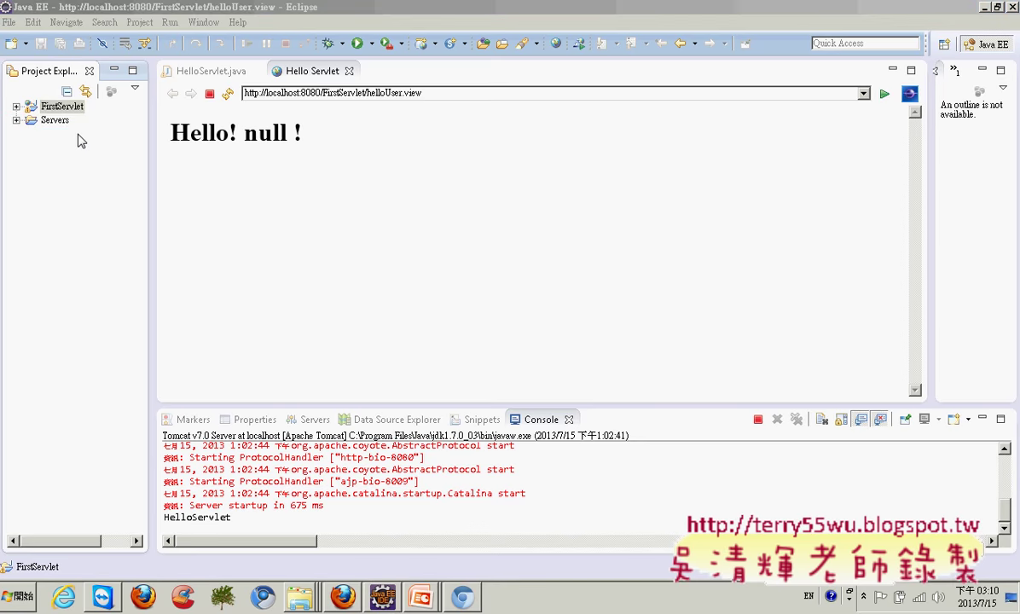
left_click(16, 121)
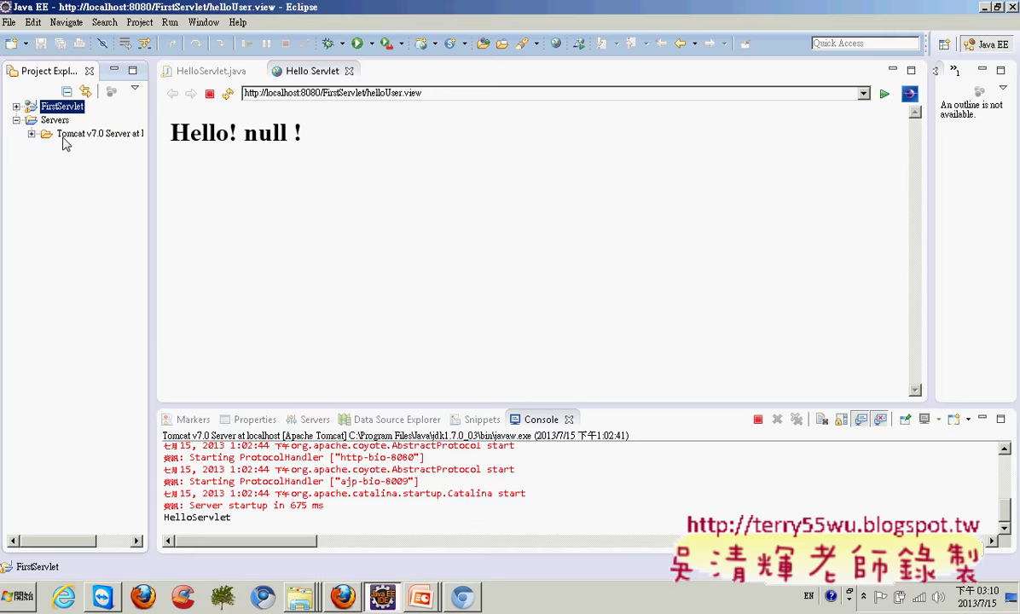
left_click_drag(151, 171, 321, 170)
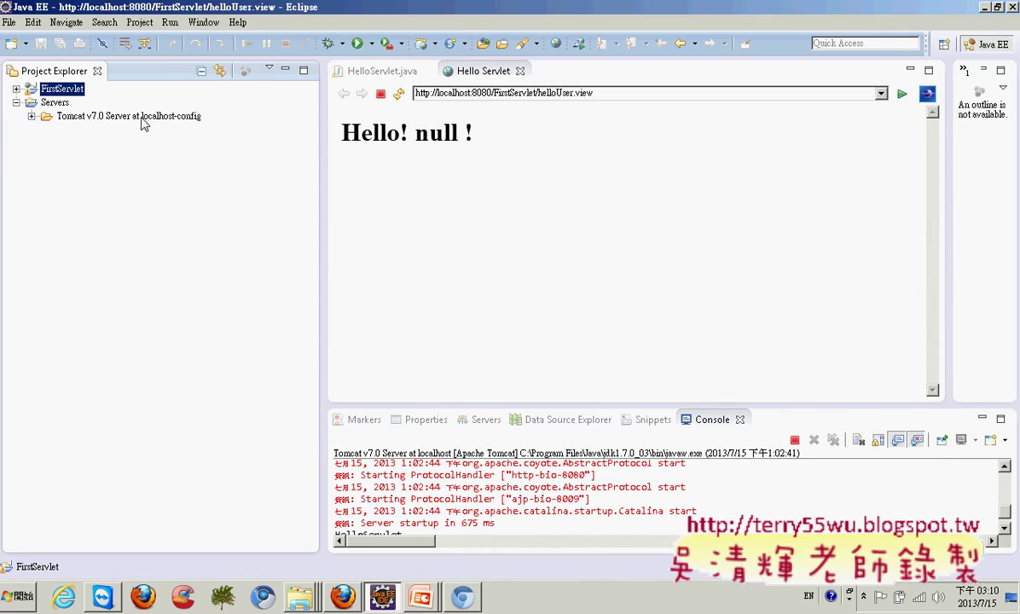
left_click(32, 116)
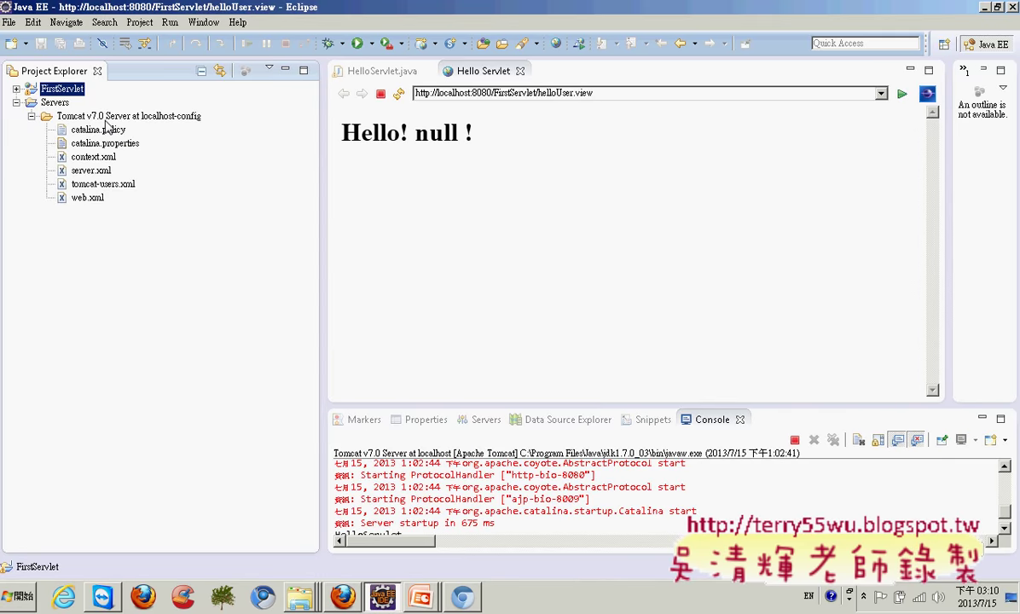
left_click(135, 117)
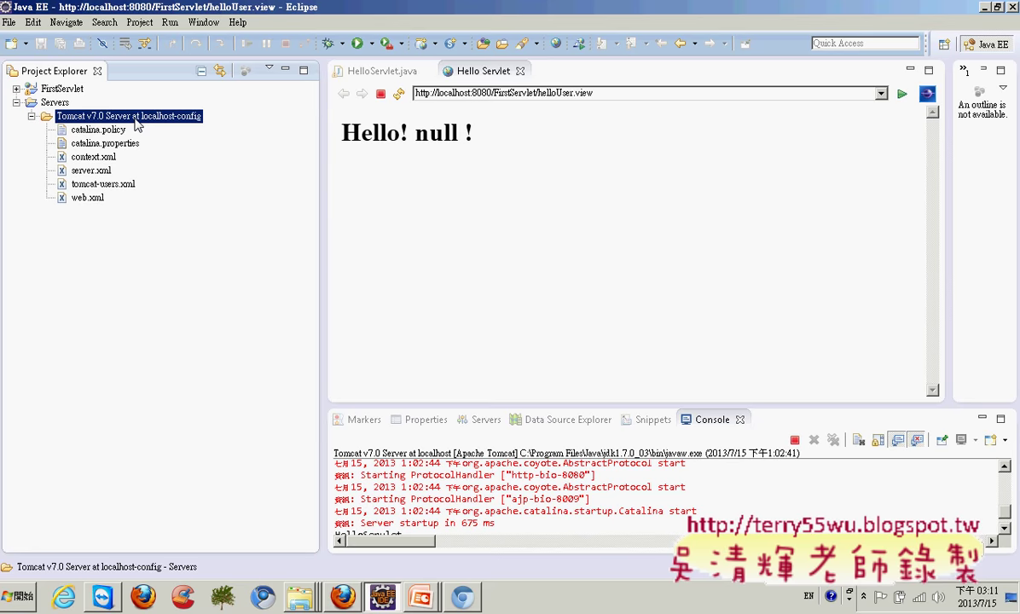
left_click(16, 102)
left_click(51, 103)
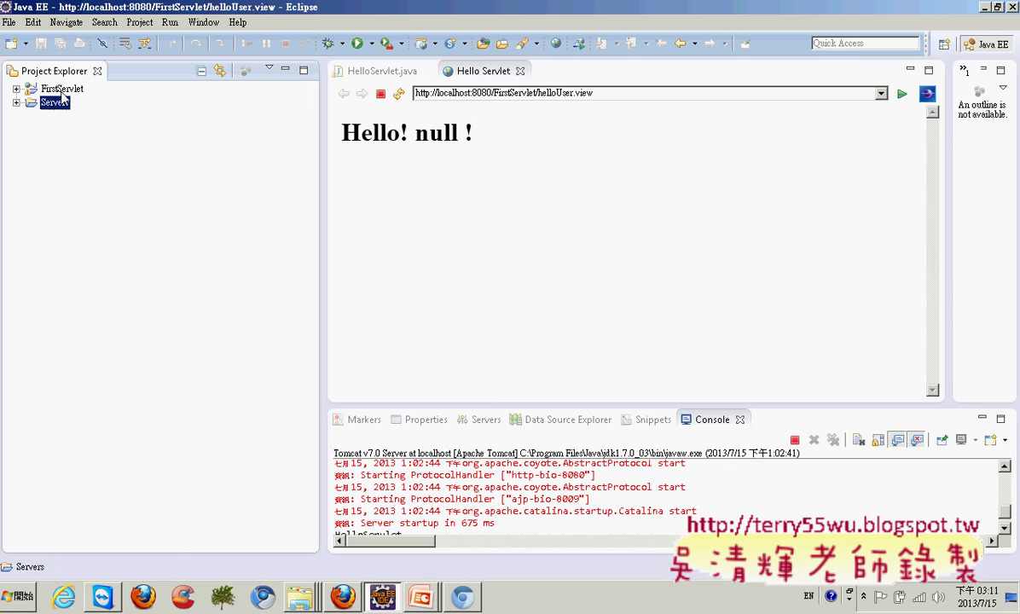
Step: Start a new Dynamic Web Project and name it FirstServlet2
left_click(64, 90)
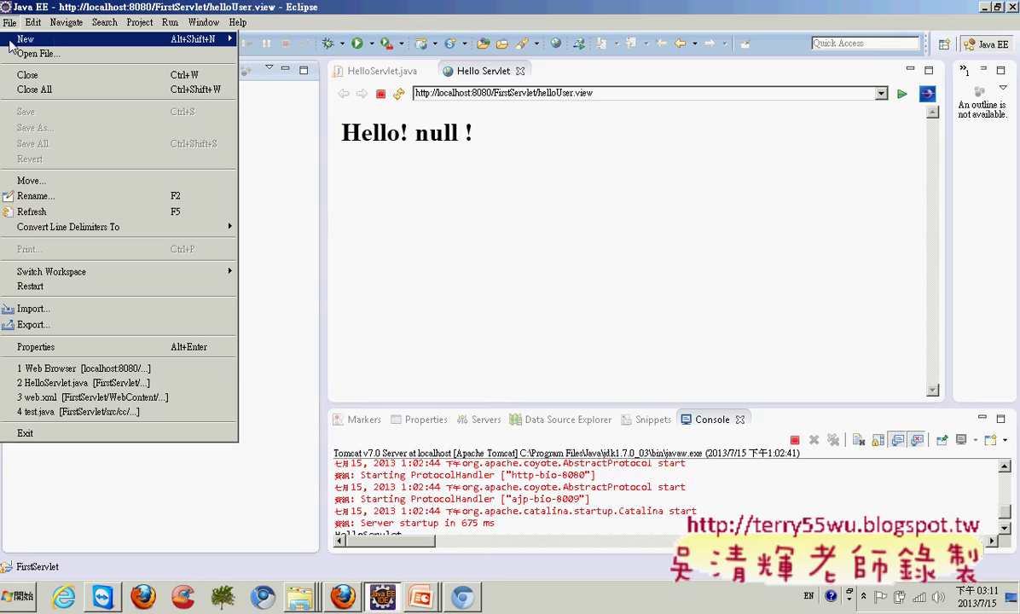
mouse_move(185, 40)
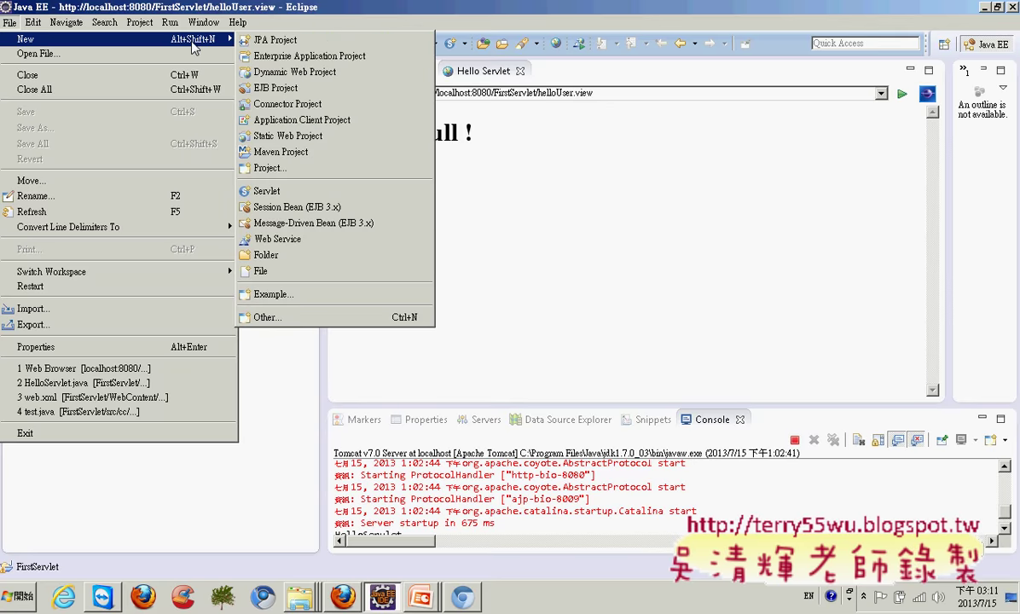
left_click(307, 73)
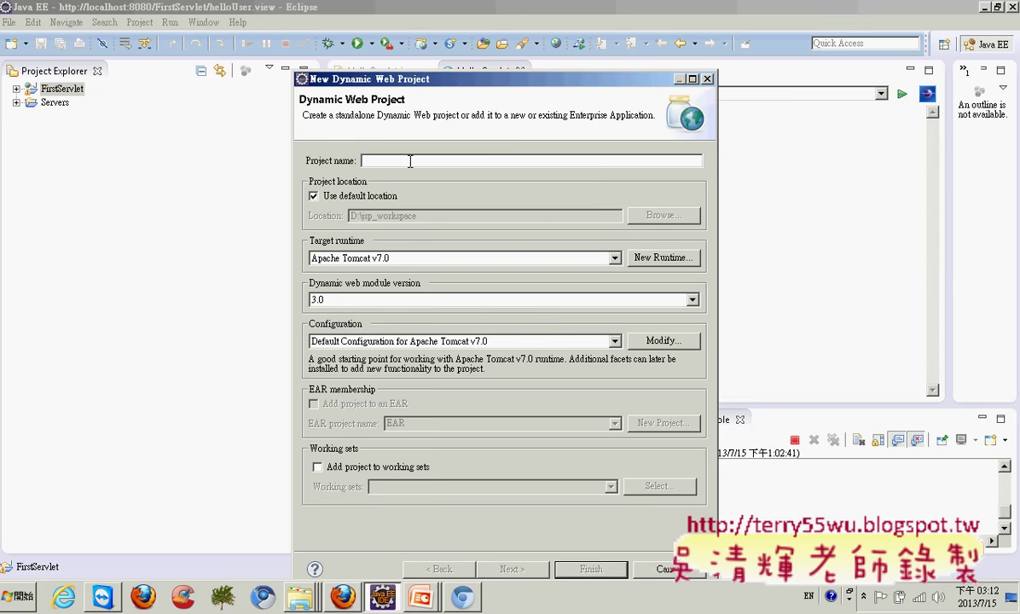
type("FirstSer")
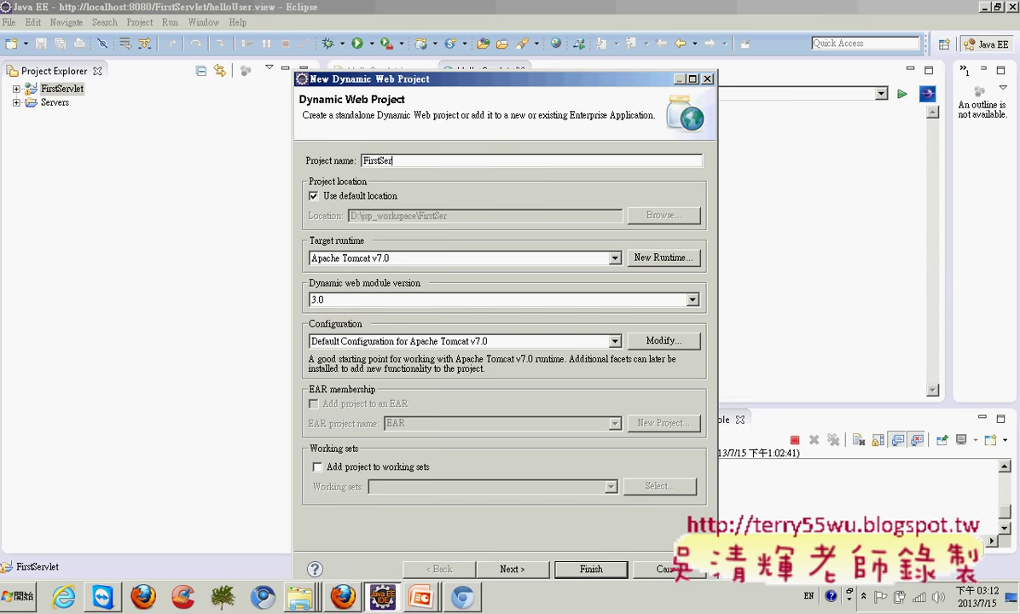
type("vlet2")
left_click_drag(433, 79, 431, 20)
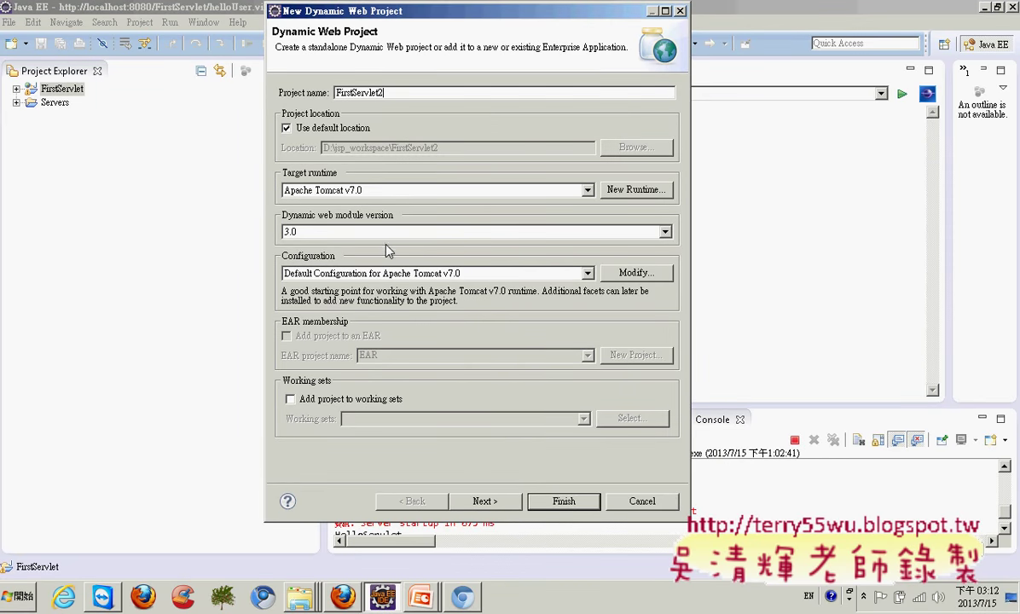
Step: Choose Apache Tomcat v7.0 as target runtime, web module version 3.0 and Default Configuration for Apache Tomcat v7.0 for the project
left_click(404, 190)
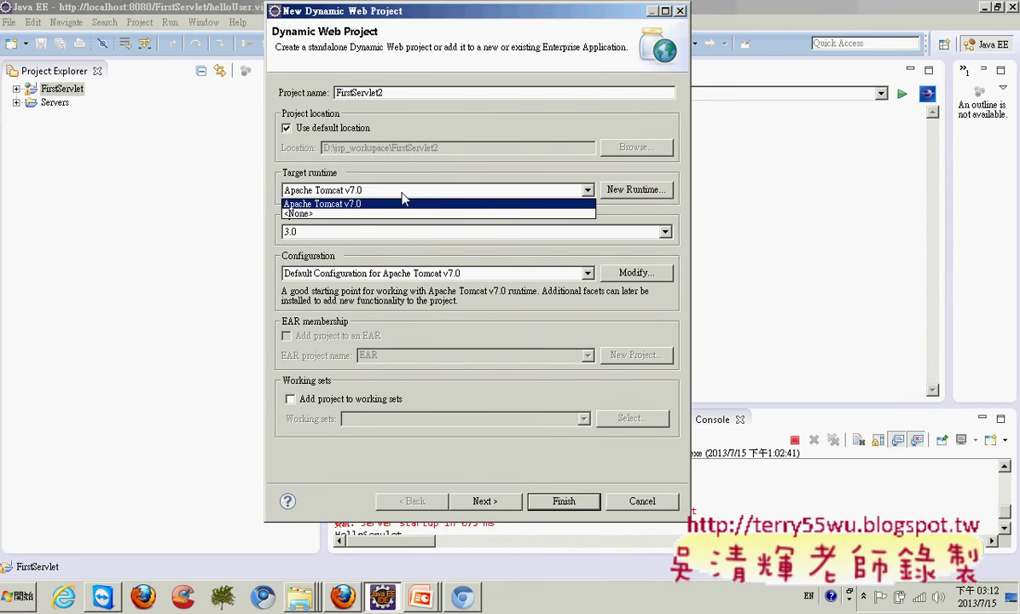
left_click(404, 203)
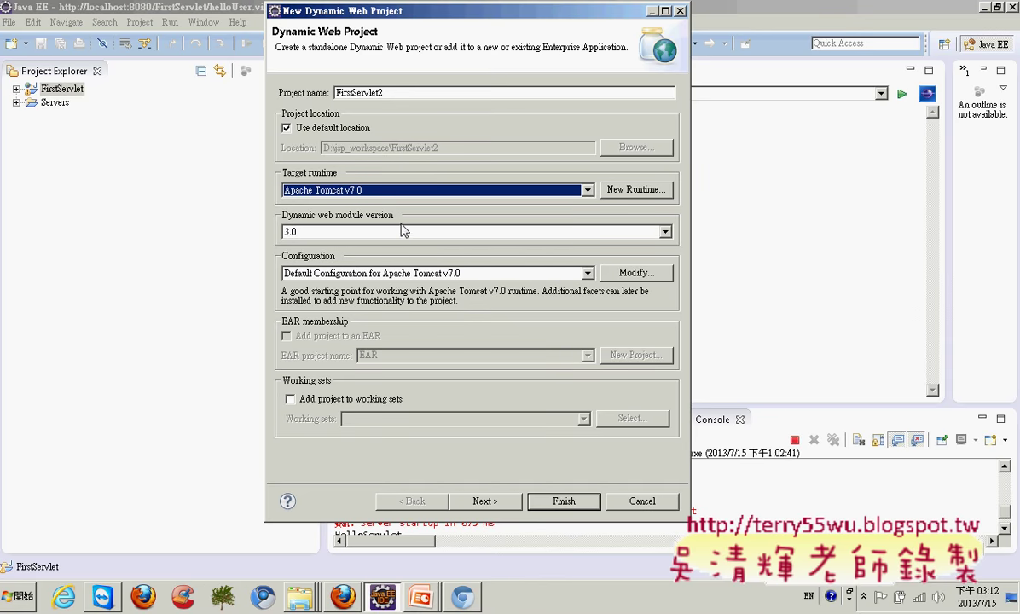
left_click(404, 232)
left_click(404, 234)
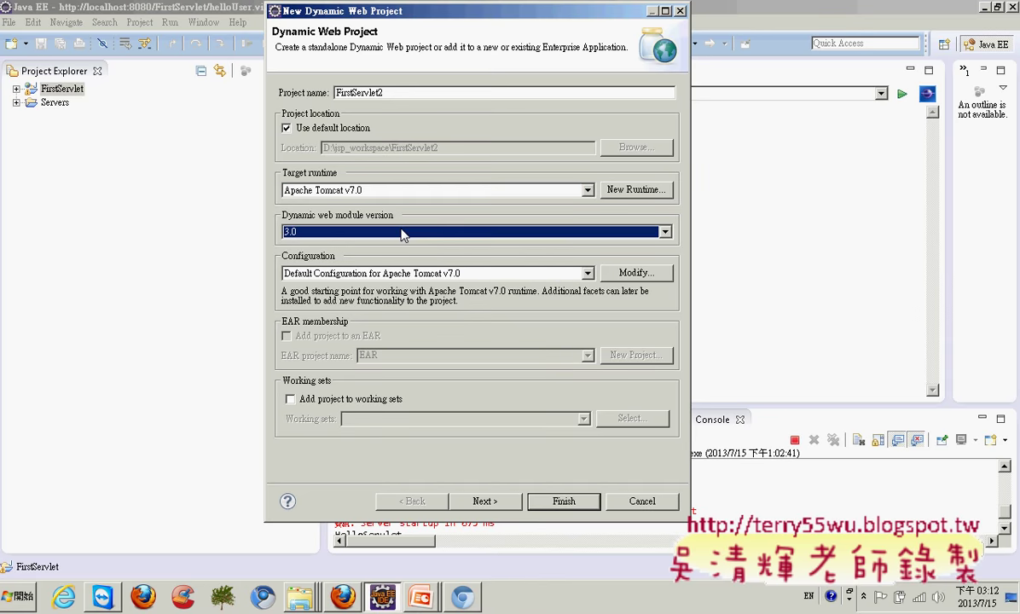
left_click(406, 273)
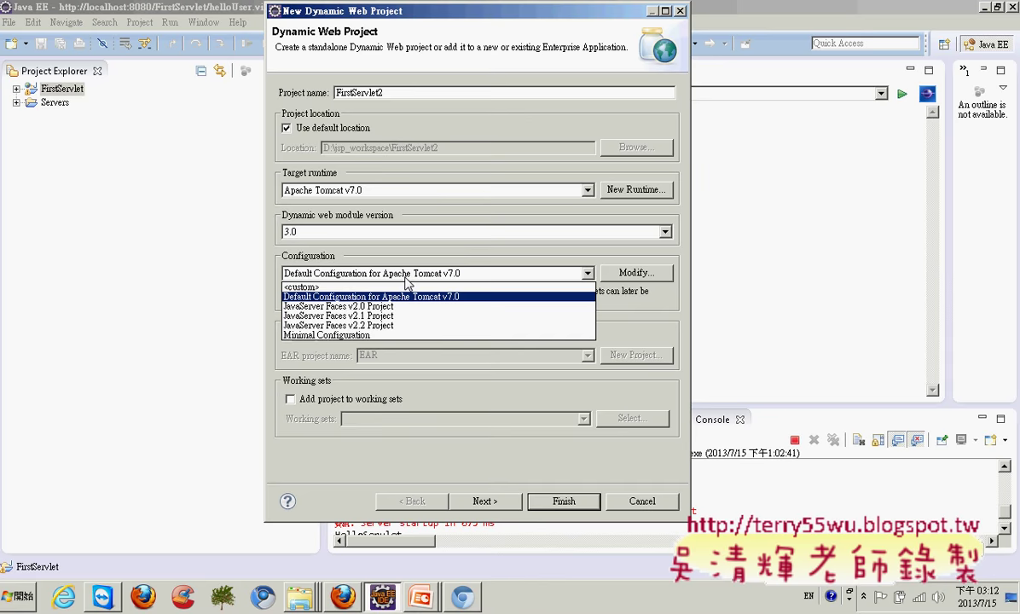
left_click(406, 280)
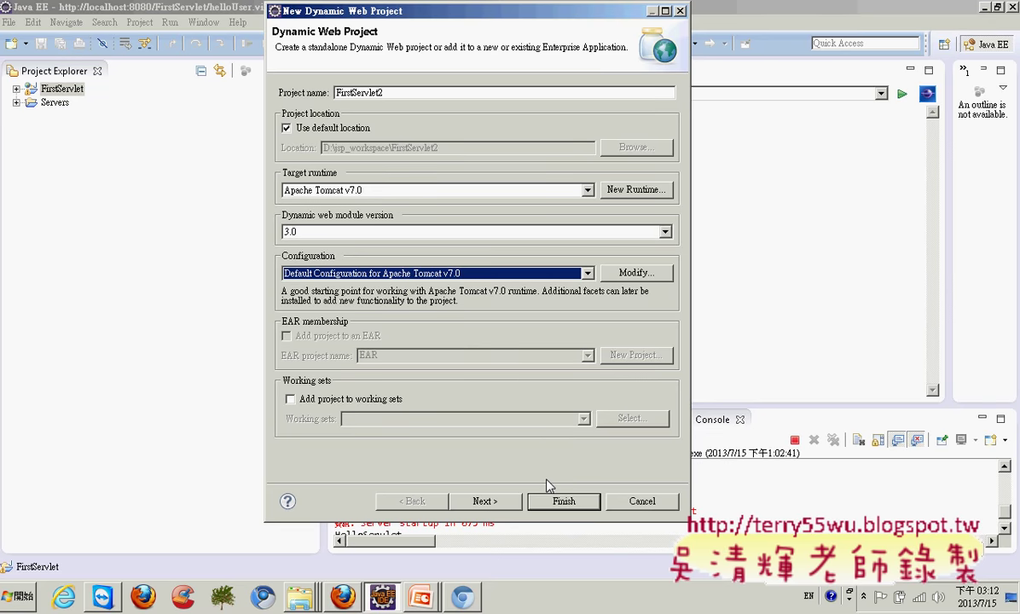
Step: Keep the src source folder, build\classes output folder, FirstServlet2 context root and WebContent directory, and finish creating the project
left_click(510, 506)
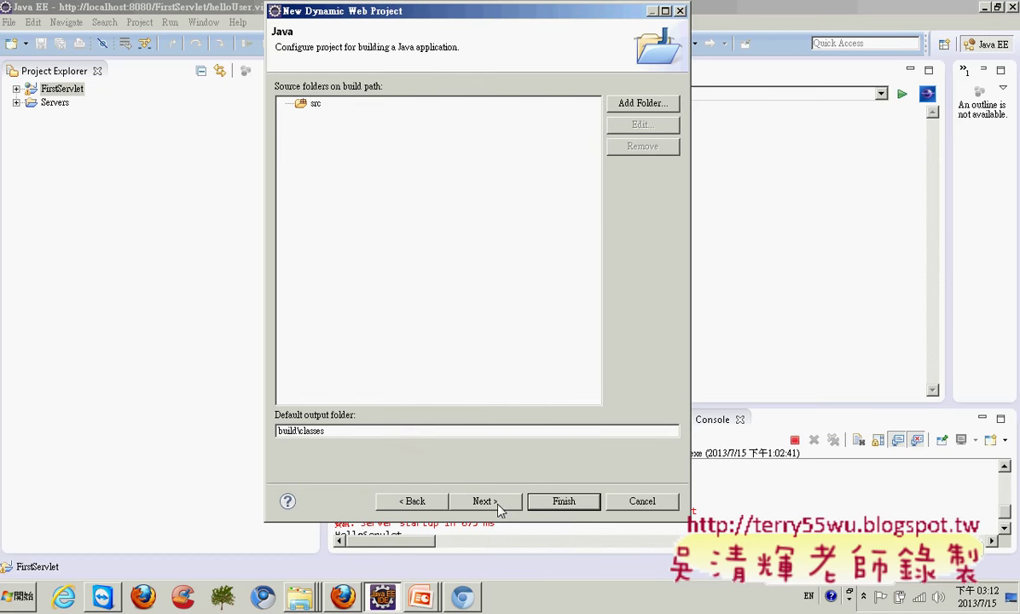
left_click(500, 506)
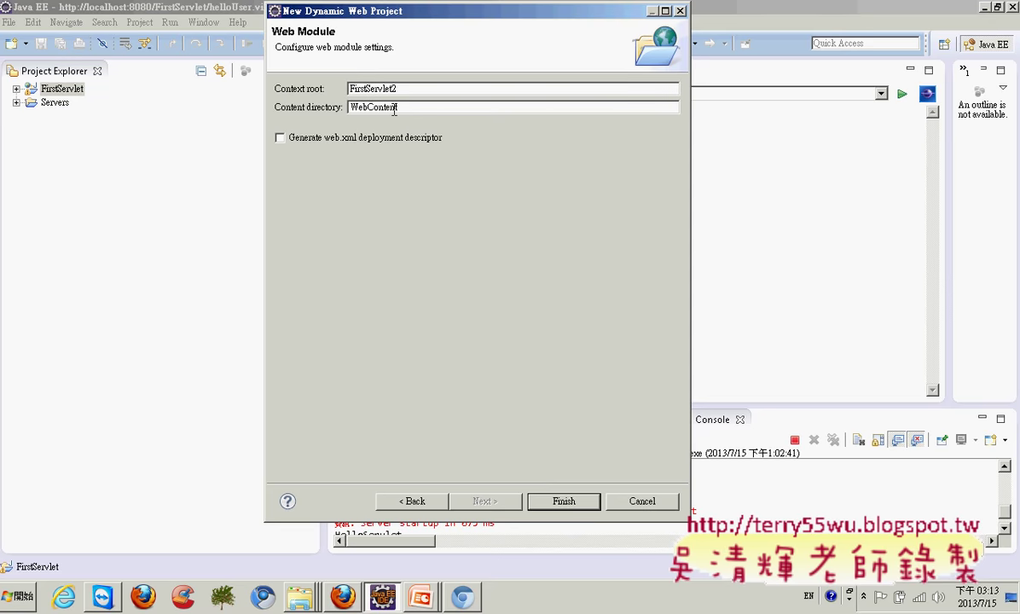
left_click_drag(394, 108, 303, 111)
left_click(564, 501)
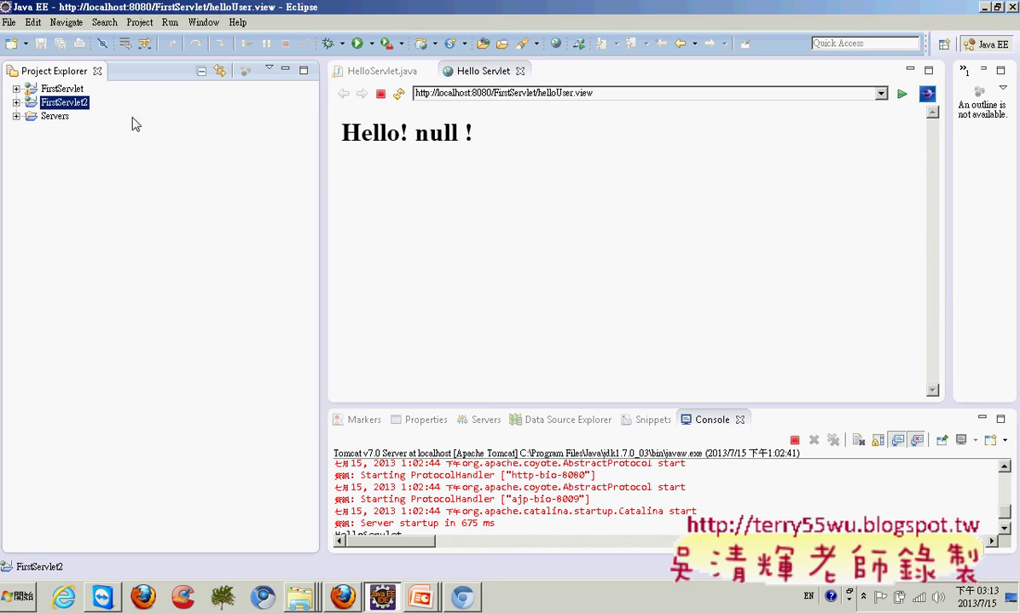
Step: Expand the FirstServlet2 project, collapse the FirstServlet project, and select FirstServlet2 to examine its folder structure
left_click(18, 103)
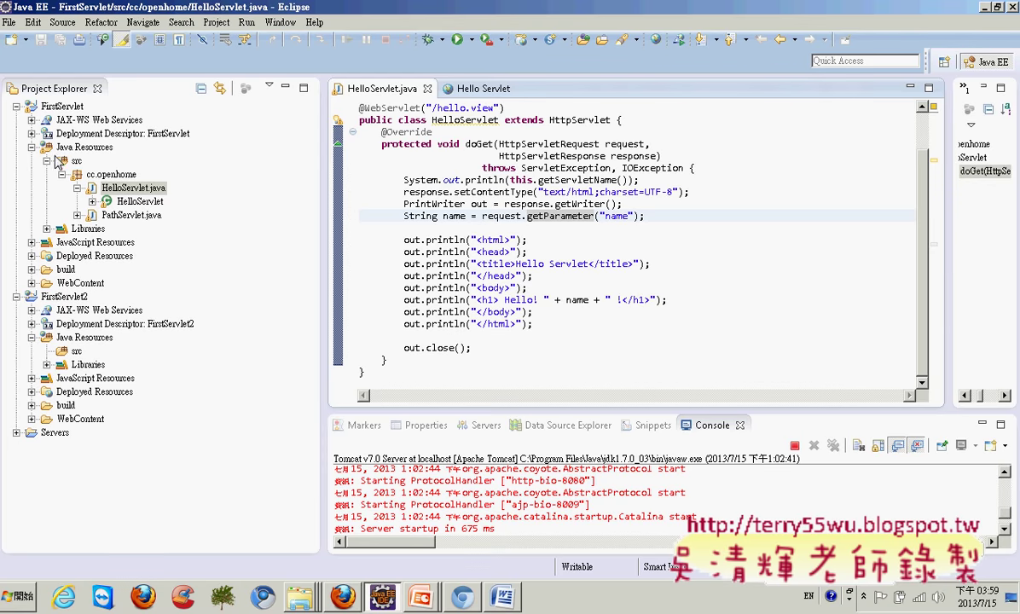
left_click(16, 106)
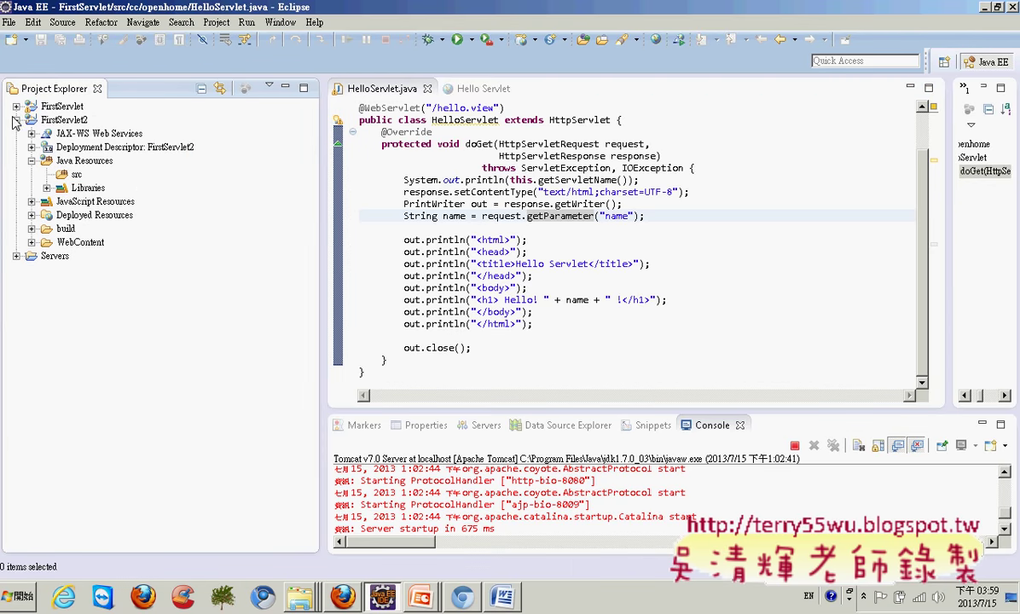
left_click(53, 120)
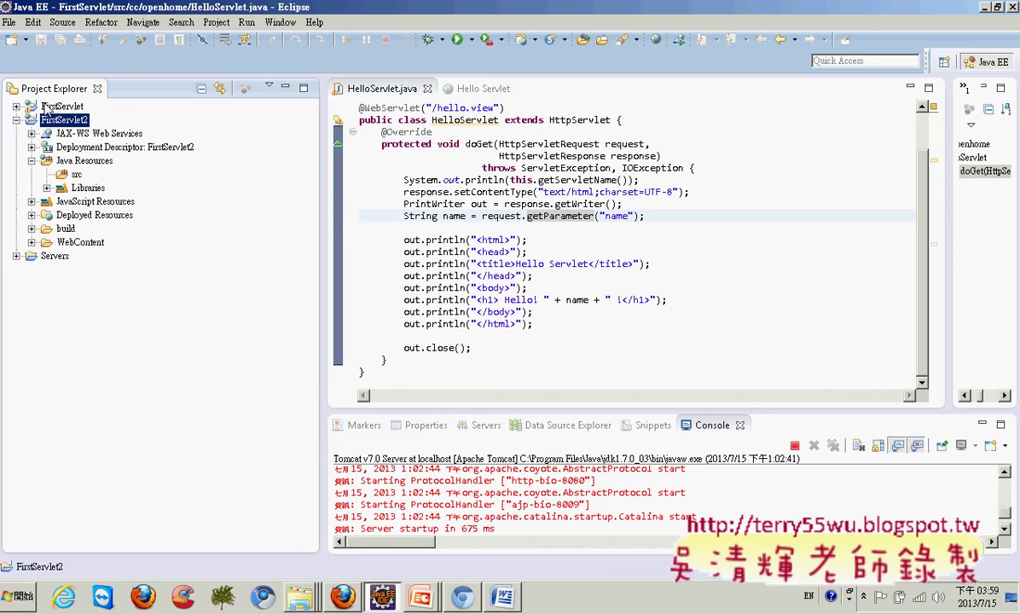
left_click(9, 22)
mouse_move(26, 41)
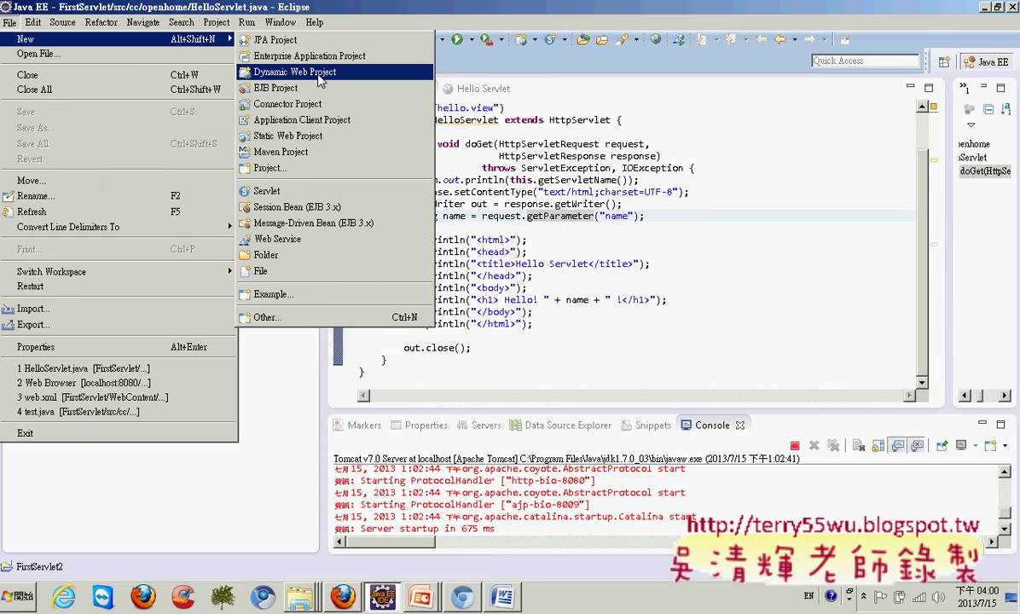
left_click(284, 10)
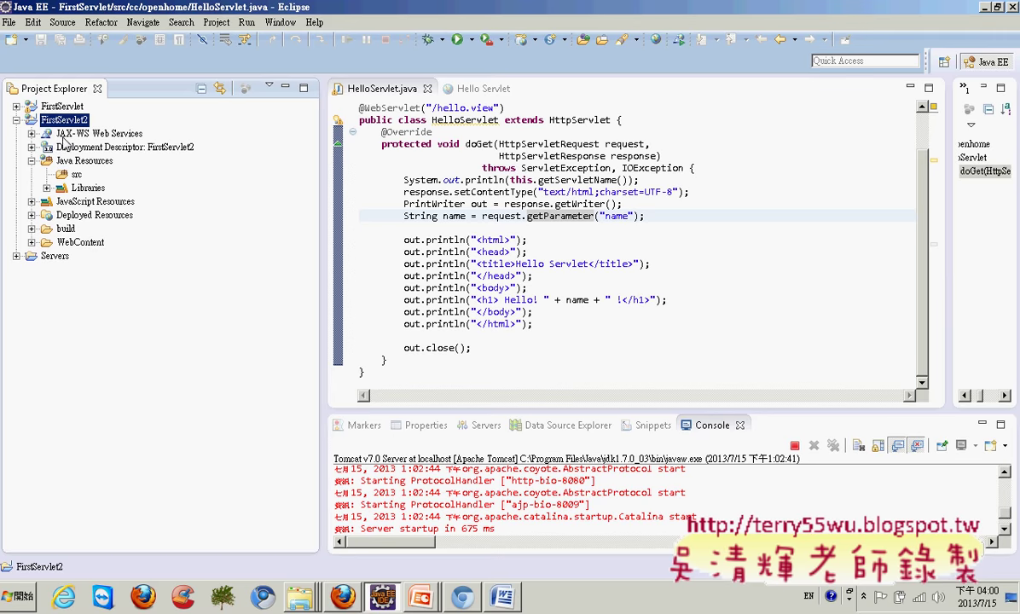
Step: Collapse the Java Resources node of FirstServlet2 to view the project's top-level folders
left_click(33, 161)
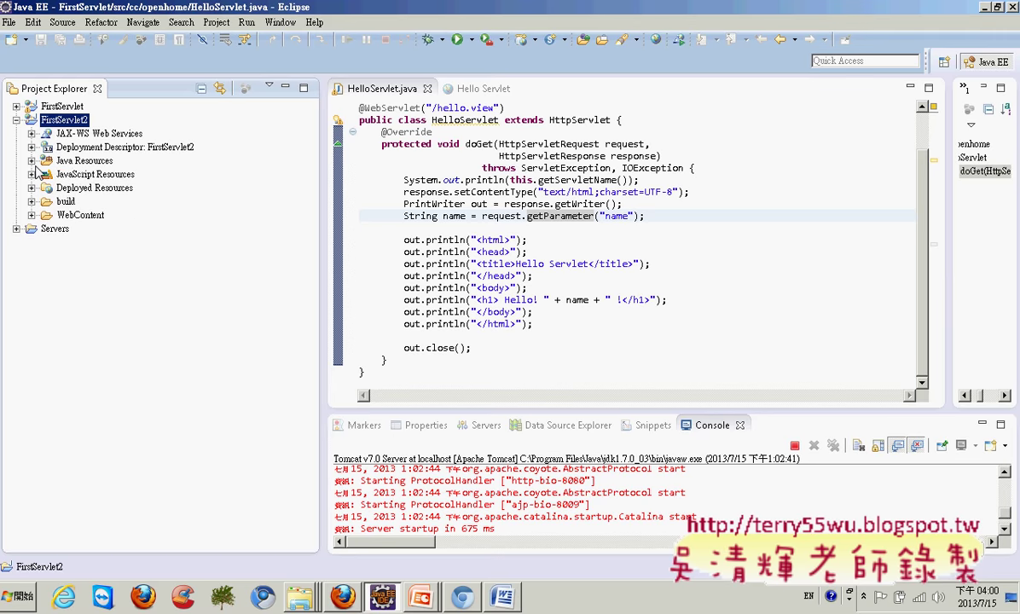